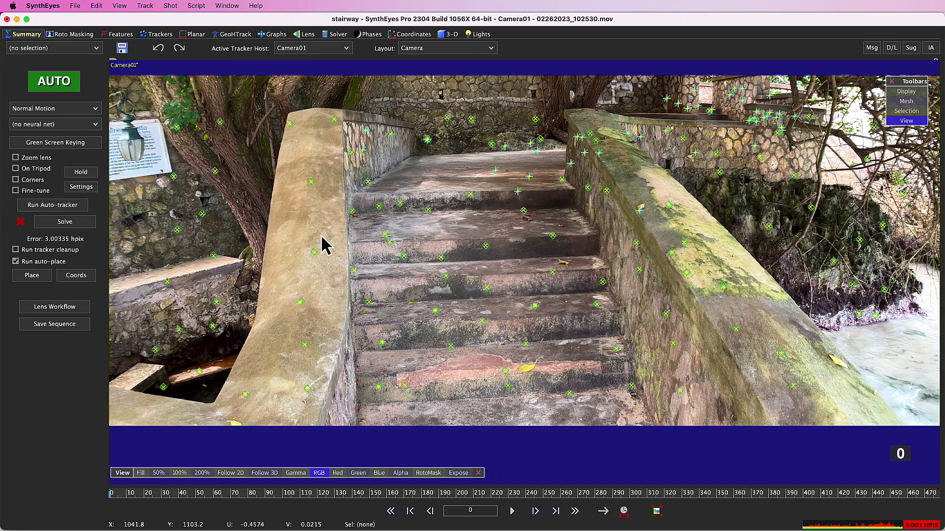
Export the solve via Nuke (Current) as stairway.nk, replacing the existing file and confirming the export settings.
click(76, 8)
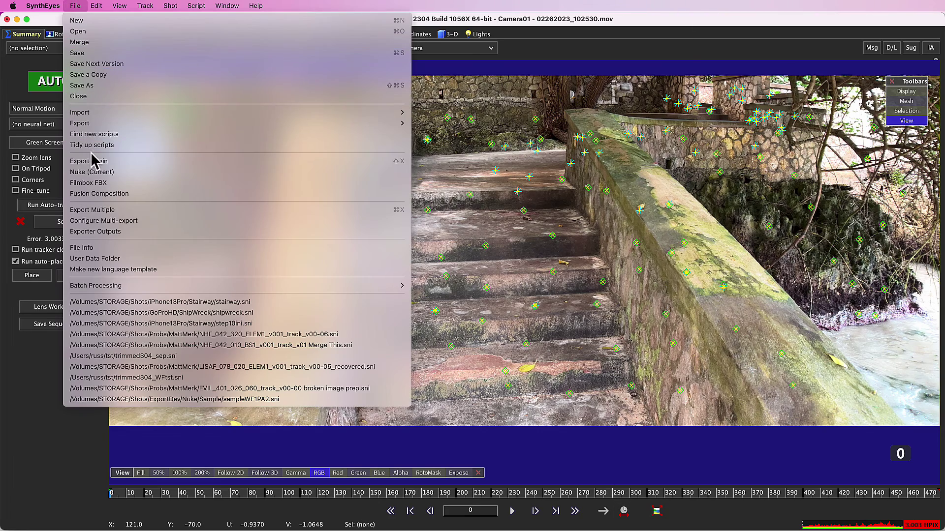
click(177, 173)
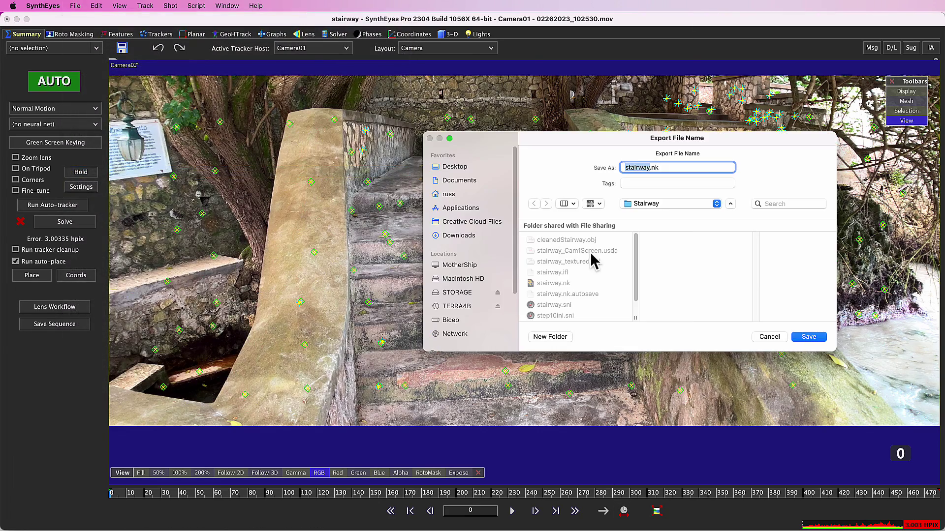
click(808, 338)
click(678, 293)
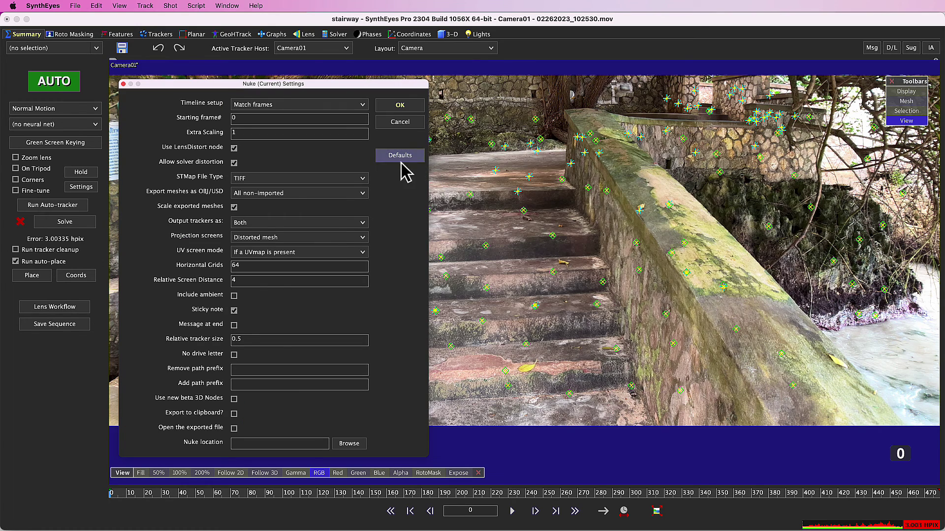
click(392, 110)
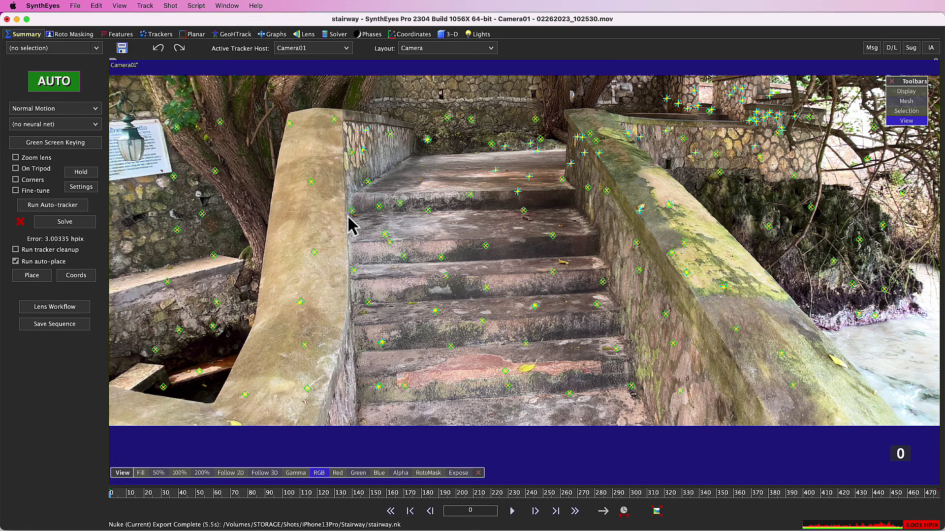
Bring NukeX to the front and open stairway.nk from the recent comps list.
click(17, 18)
click(71, 21)
click(77, 5)
mouse_move(102, 43)
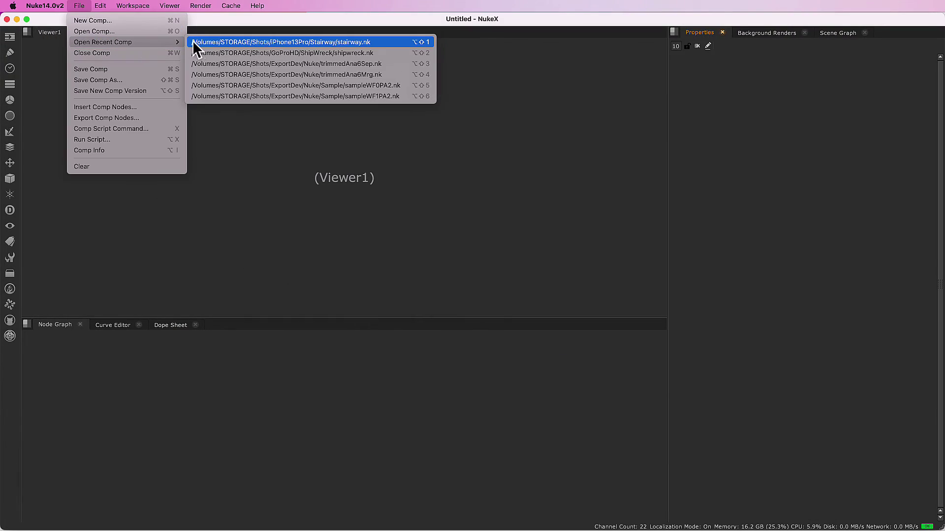
click(196, 46)
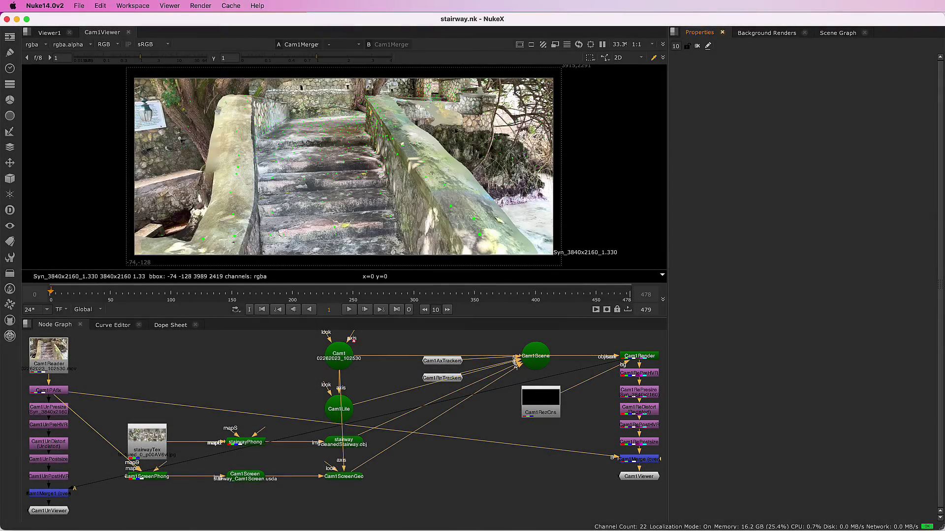
click(154, 298)
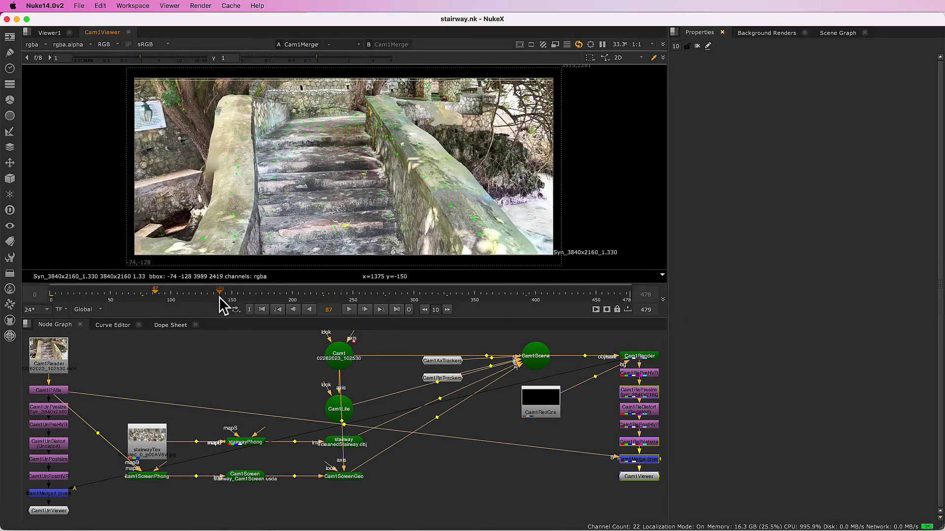
click(221, 294)
drag(221, 294, 310, 294)
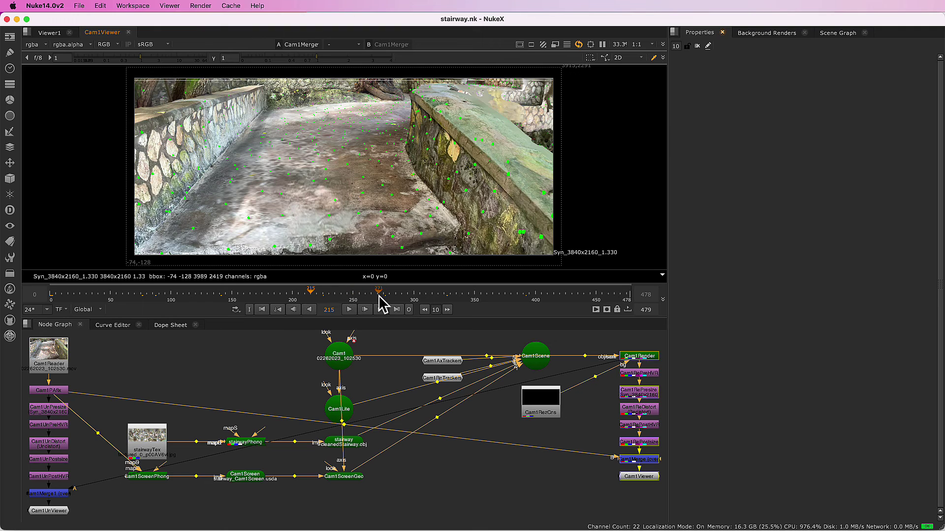
click(379, 299)
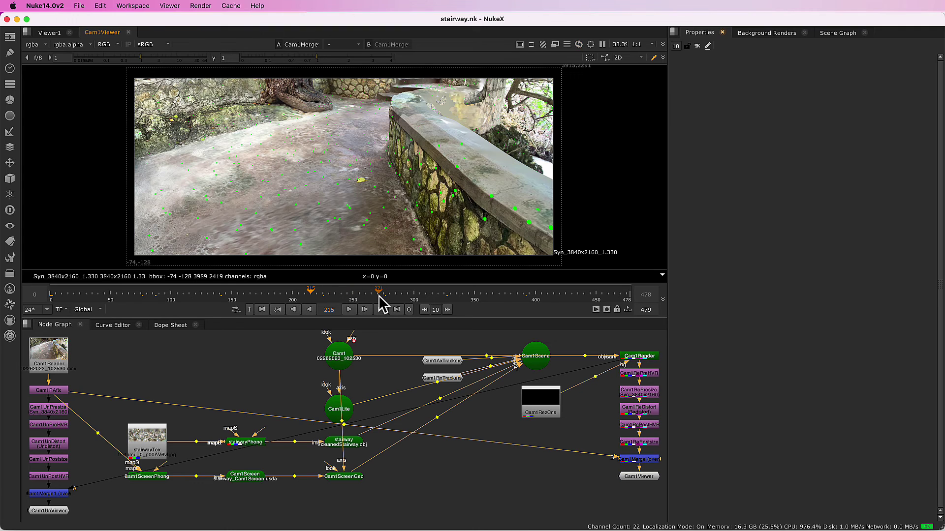
click(453, 297)
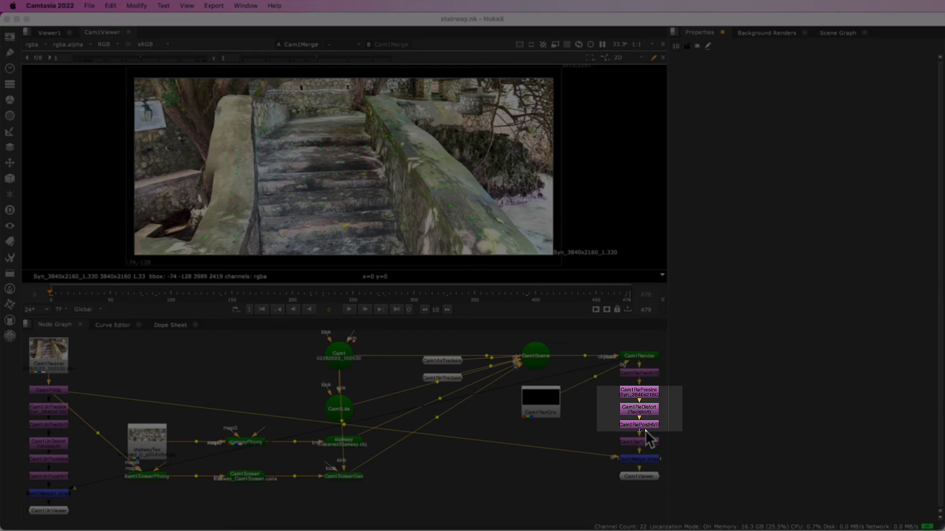
Open the Cam1ReDistort node's properties to inspect its anamorphic distortion parameters.
double_click(639, 409)
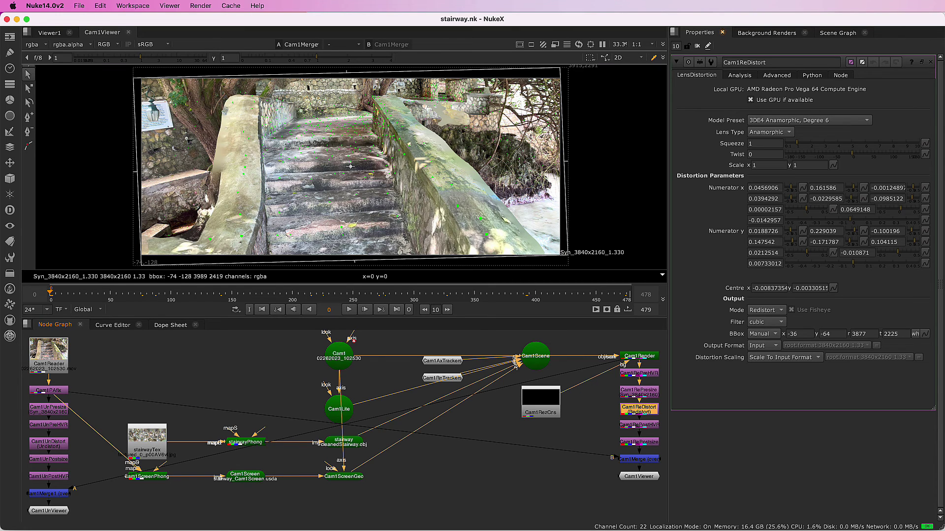
Close Cam1ReDistort and attach a new Viewer1 to Cam1Render, placed to its right.
click(931, 62)
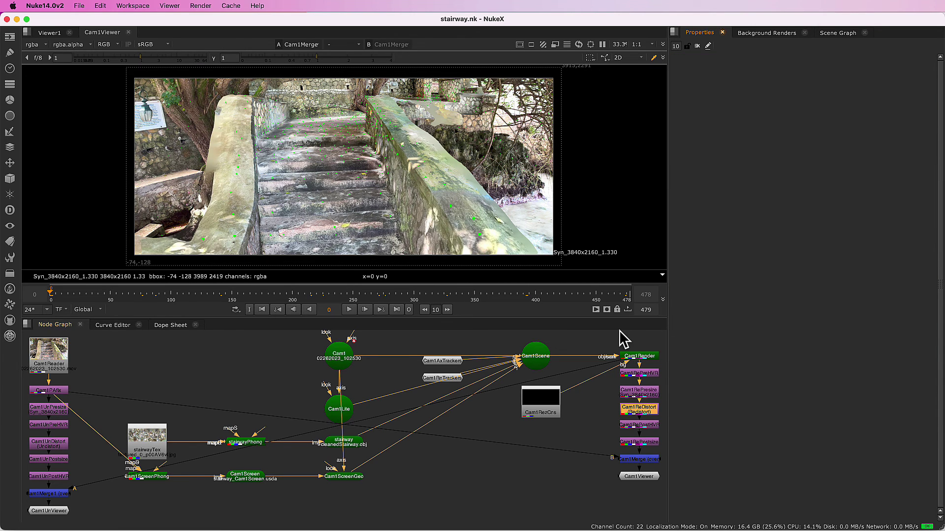
middle_drag(619, 336, 546, 340)
click(573, 361)
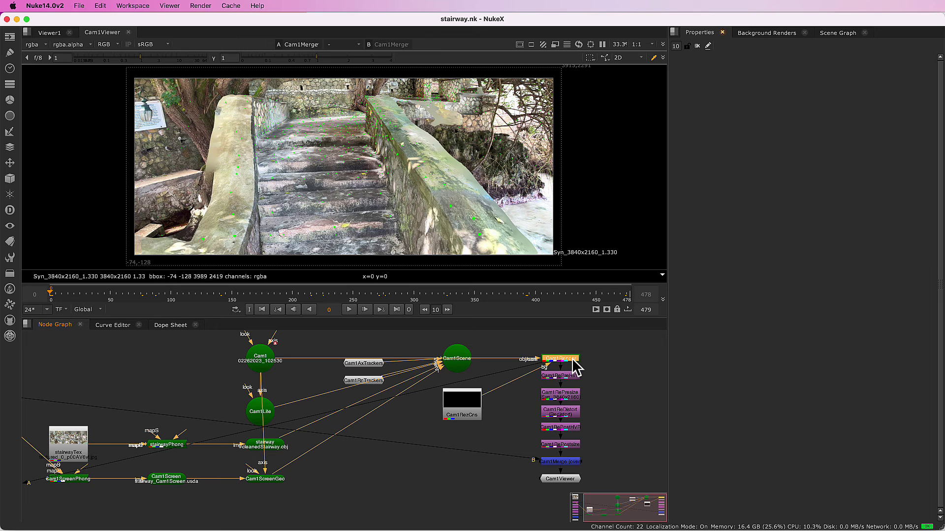
key(1)
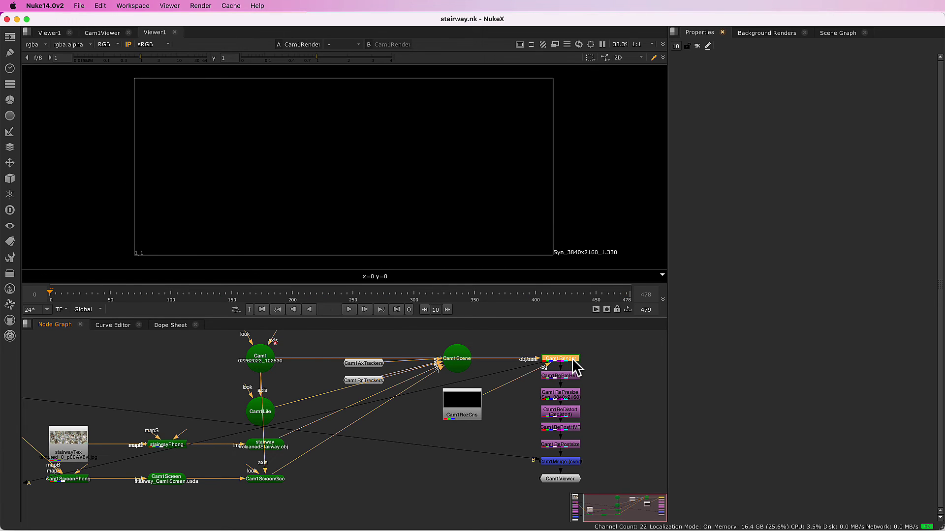
drag(573, 369, 628, 380)
Enable show overscan on Viewer1 with an overscan of 500, then bring up Cam1Render's settings.
double_click(628, 380)
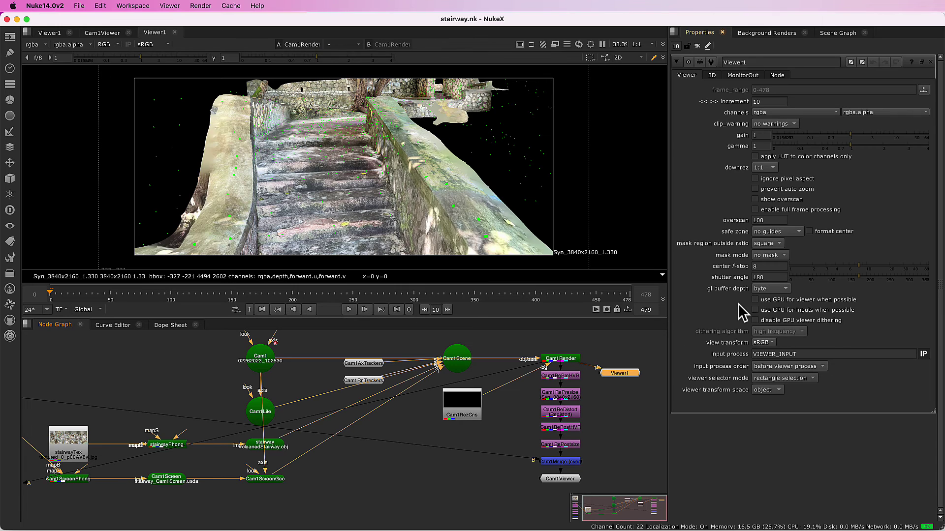
click(771, 200)
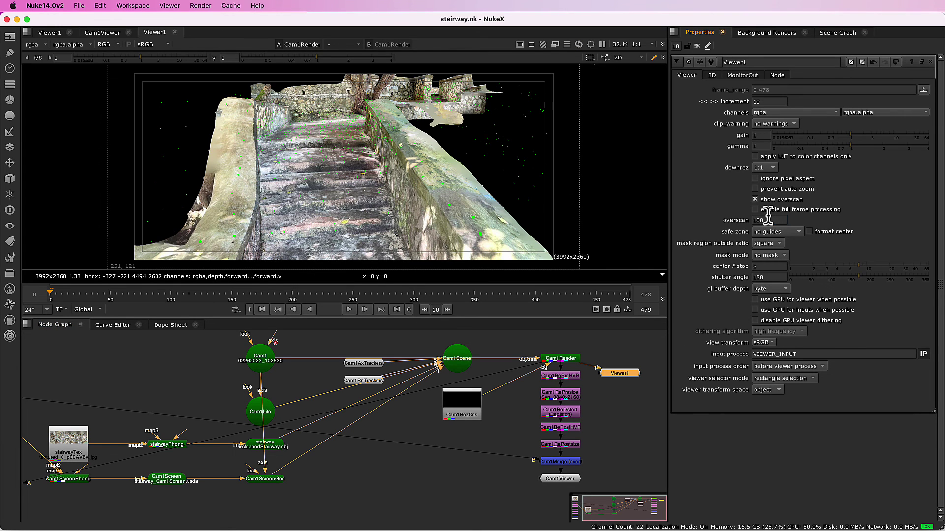
double_click(757, 220)
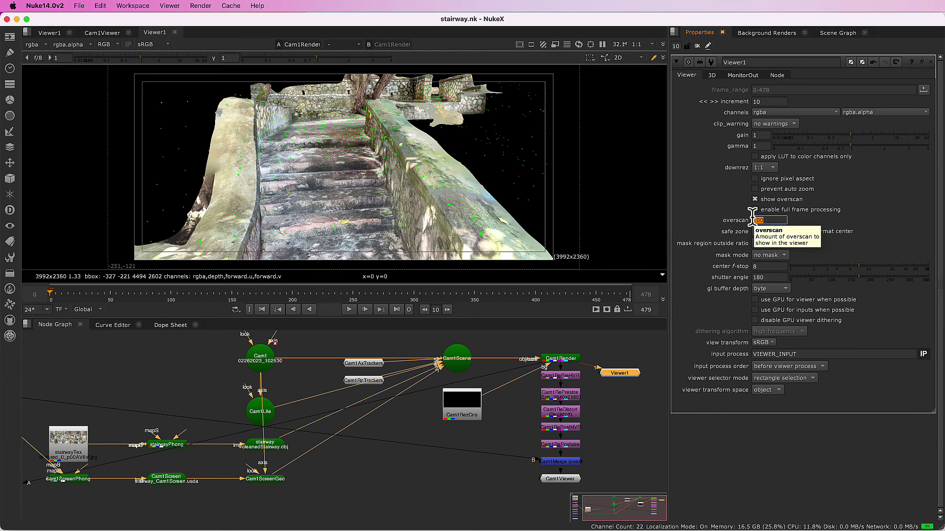
text(500)
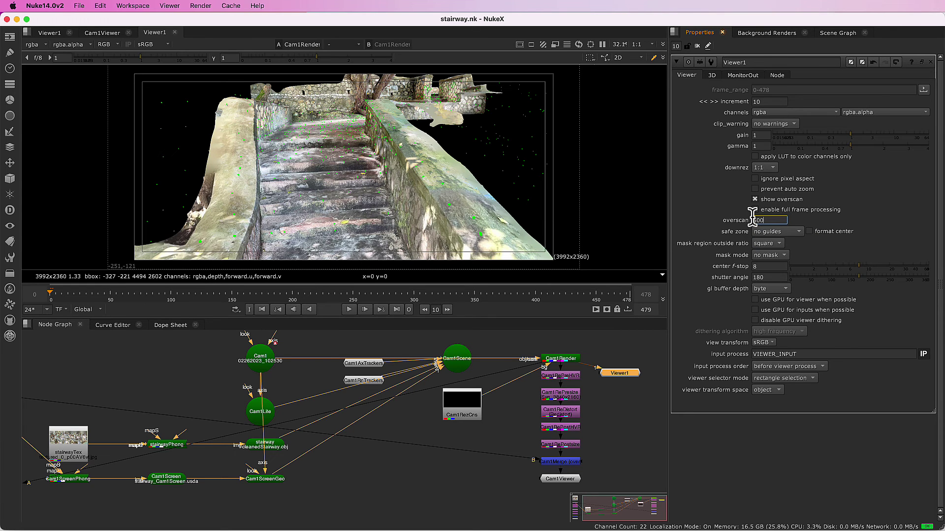
key(Return)
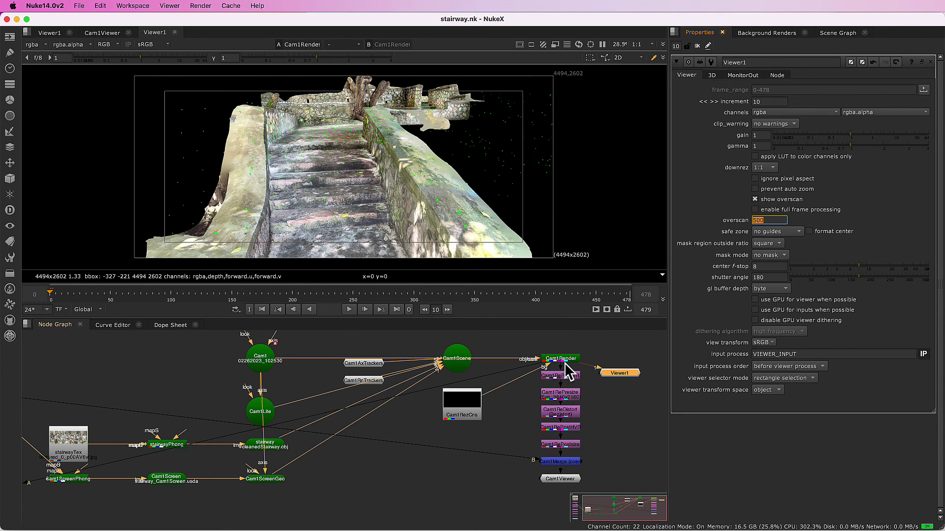
double_click(569, 363)
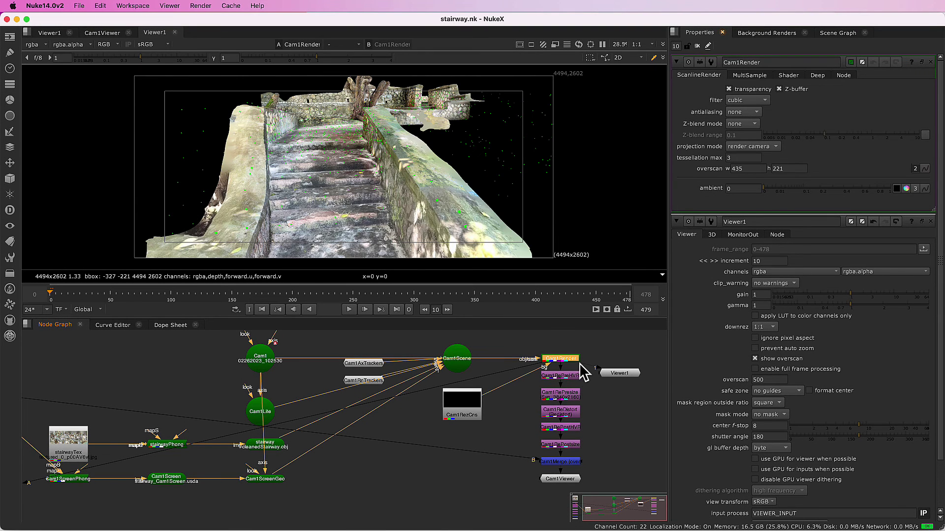
Reconnect Viewer1 to the redistorted output at frame 195, zero the overscan, then restore it to 435 by 221.
drag(604, 373, 566, 446)
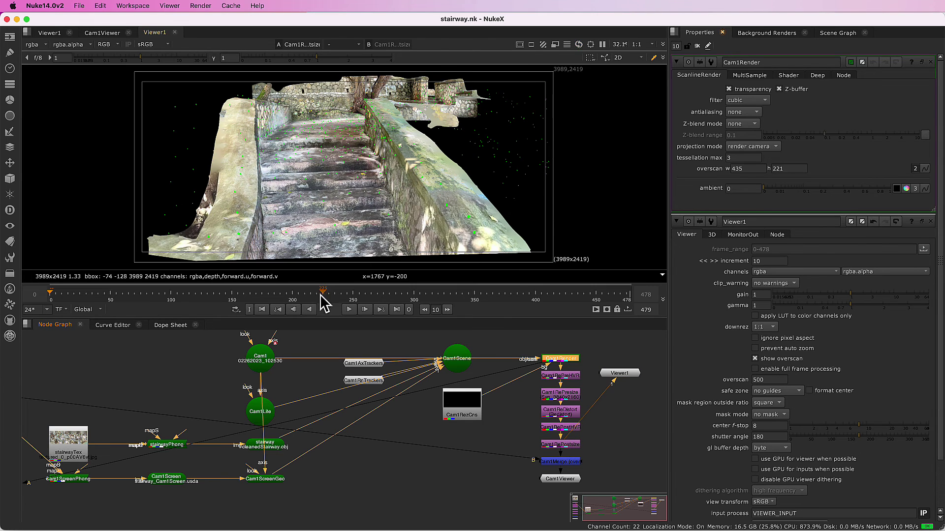
click(286, 294)
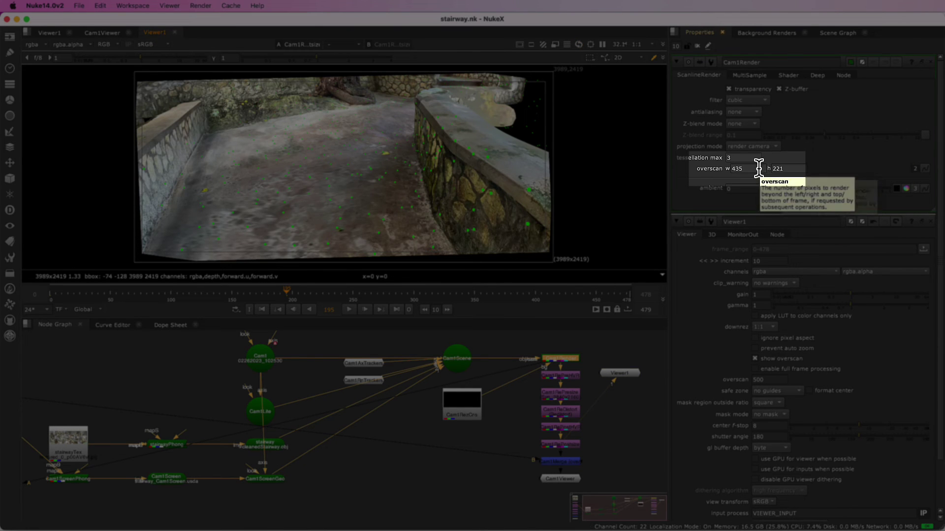
drag(759, 169, 720, 171)
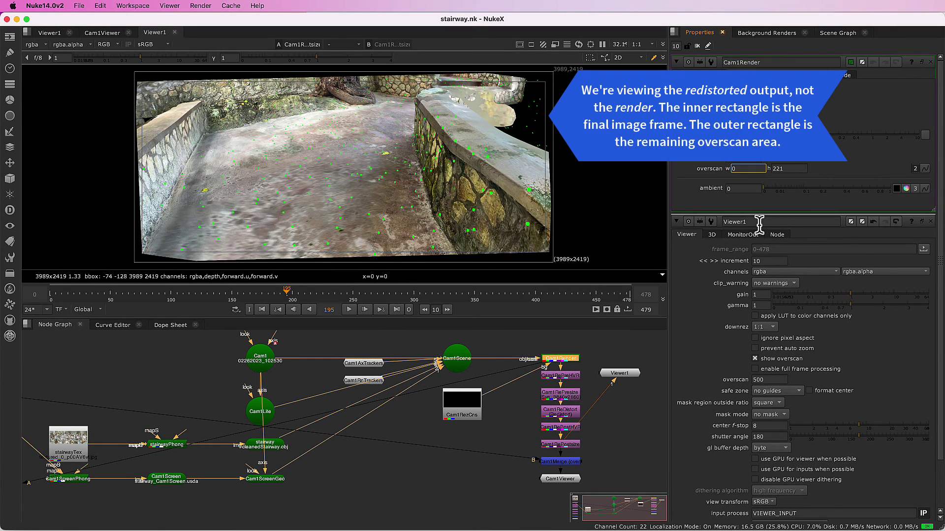
key(Tab)
text(0)
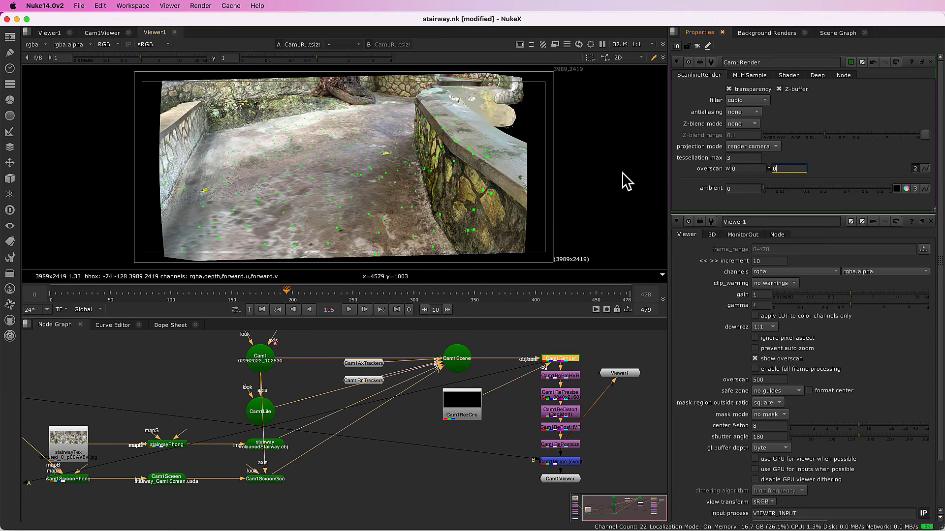
text(221)
key(Return)
text(435)
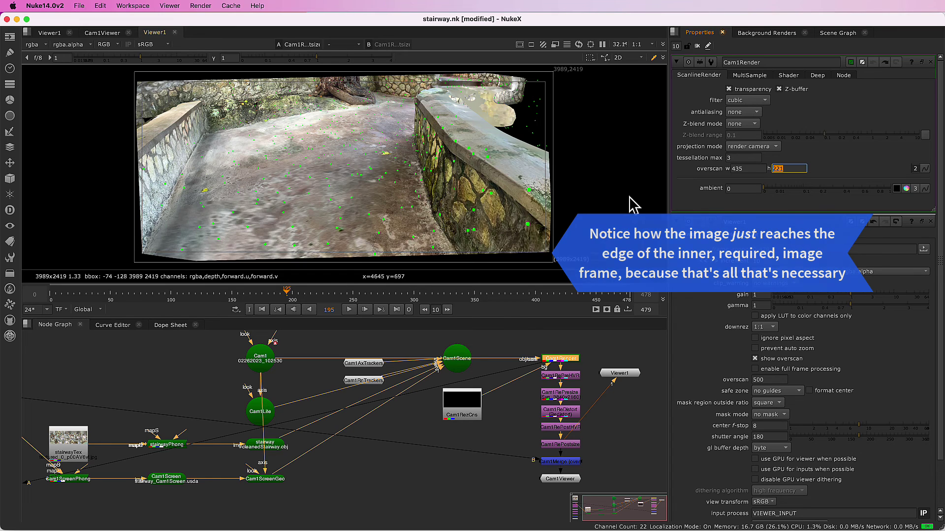
click(689, 61)
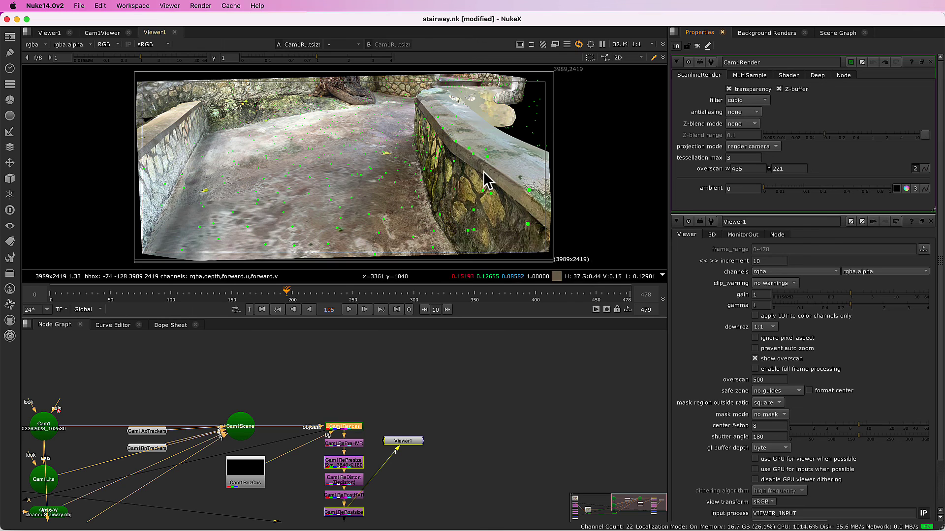
scroll(469, 171, up, 3)
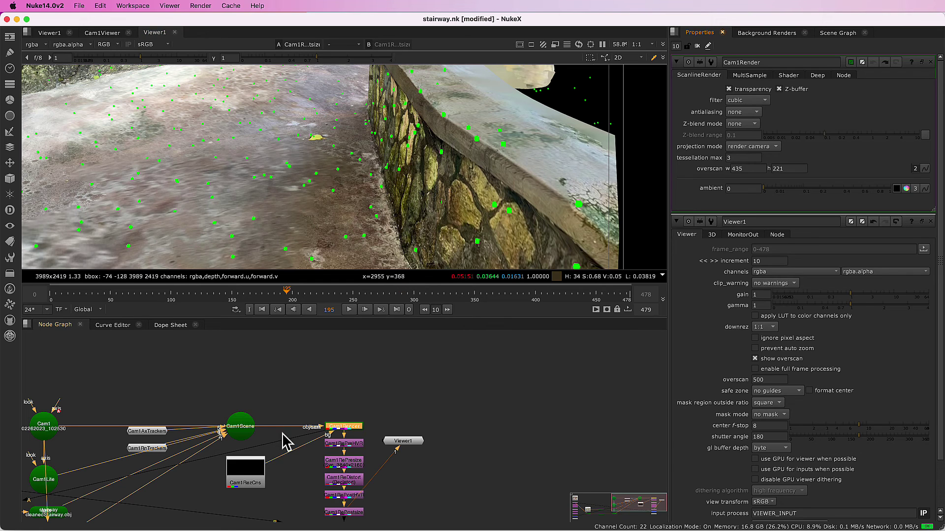
Enlarge the Cam1RnTrackers marker size, return it to 0.22, then disconnect the node from Cam1Scene.
middle_drag(294, 437, 485, 406)
scroll(380, 419, up, 2)
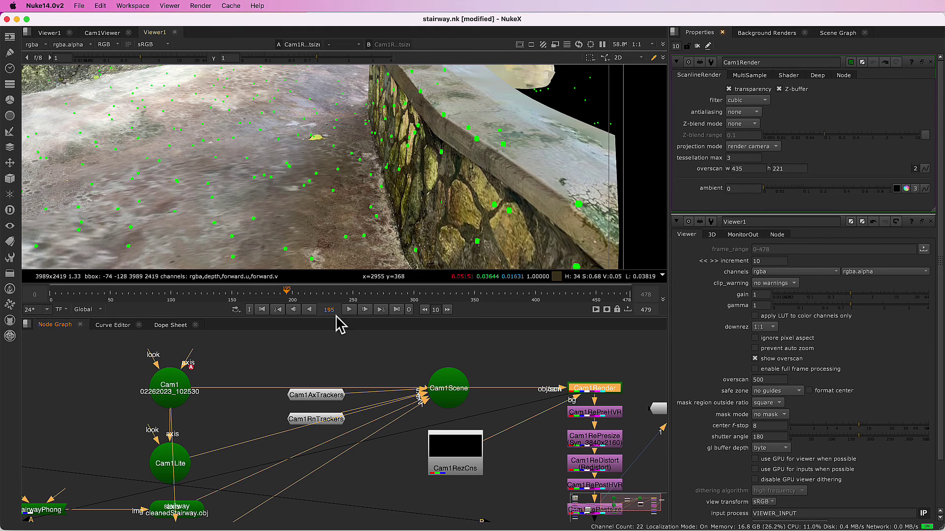
double_click(311, 420)
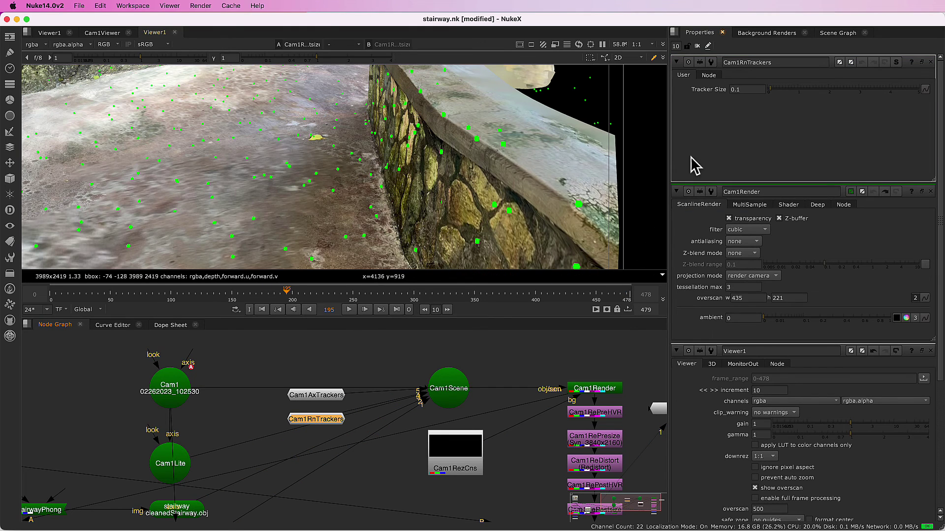
drag(770, 95, 779, 96)
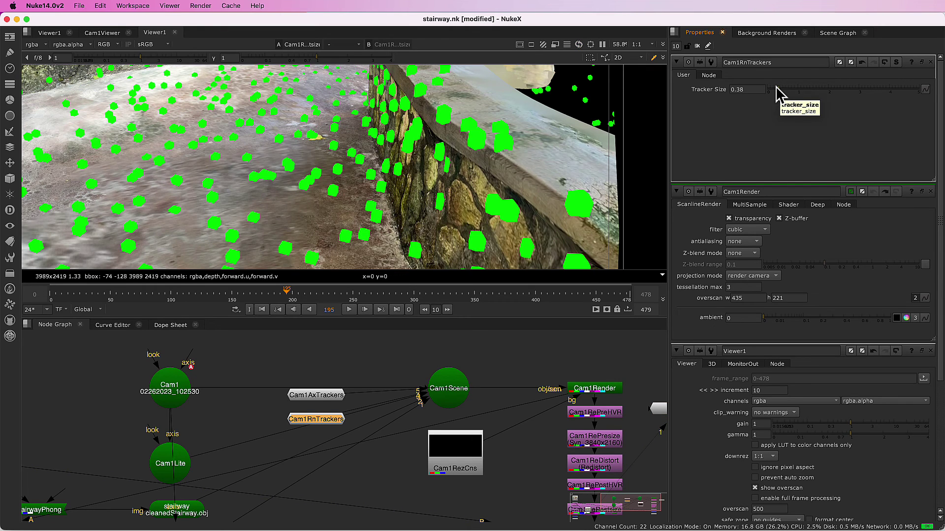
click(773, 88)
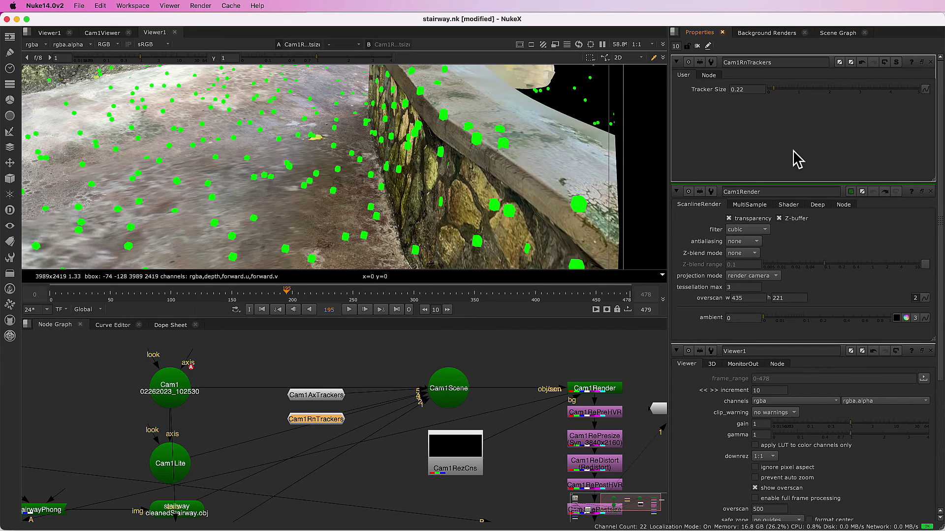
click(349, 421)
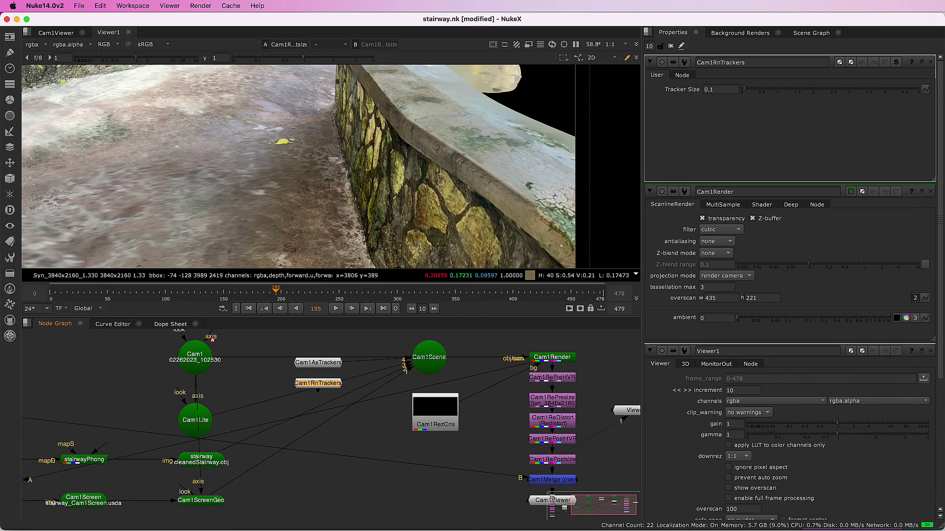
Switch the viewer to 3D looking through Cam1 locked, and disconnect Cam1AxTrackers from the scene.
click(604, 60)
click(618, 87)
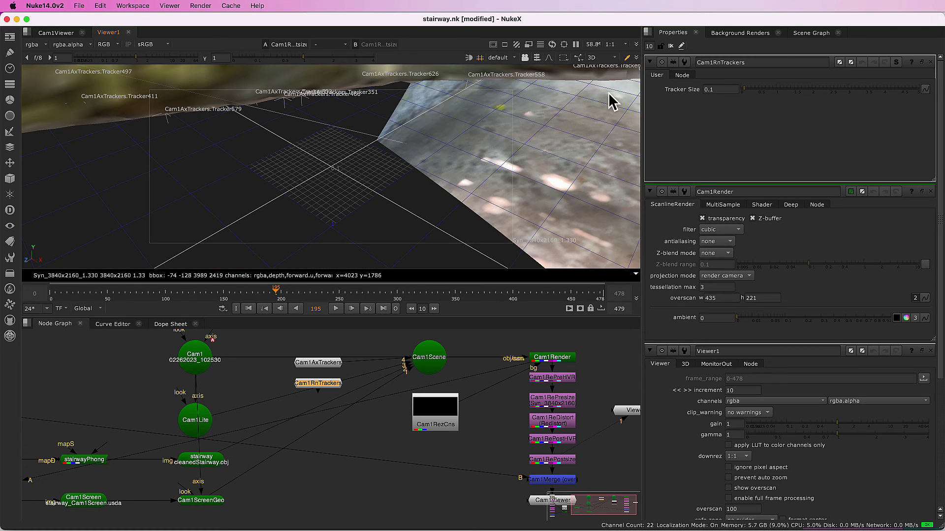
click(505, 58)
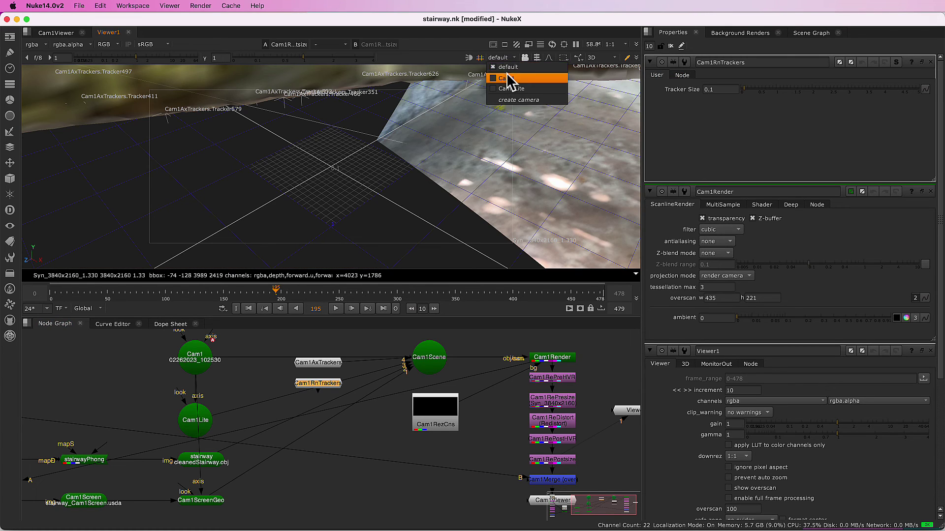
click(508, 80)
click(525, 58)
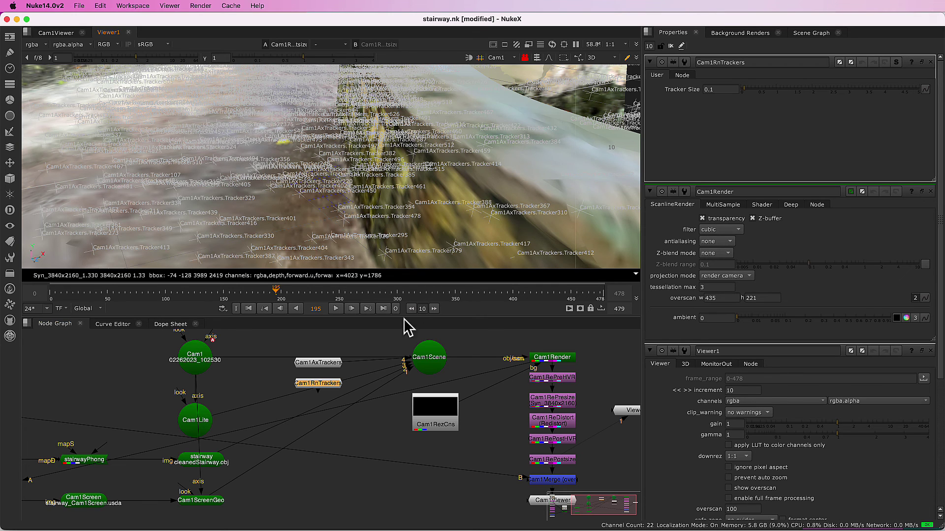
drag(352, 369, 352, 356)
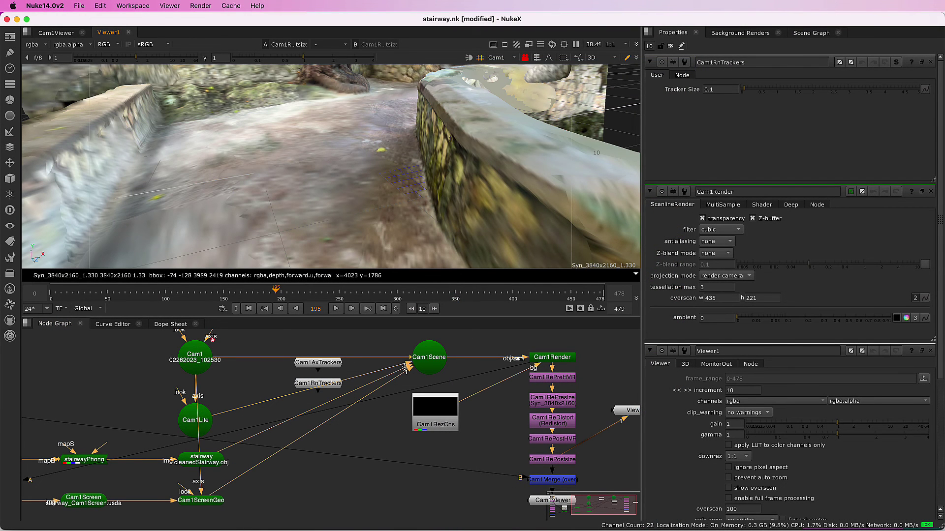
Set the stairway ReadGeo display to wireframe, scrub the shot to check mesh fit, and bring up Cam1Screen's settings.
double_click(215, 464)
click(711, 191)
click(730, 159)
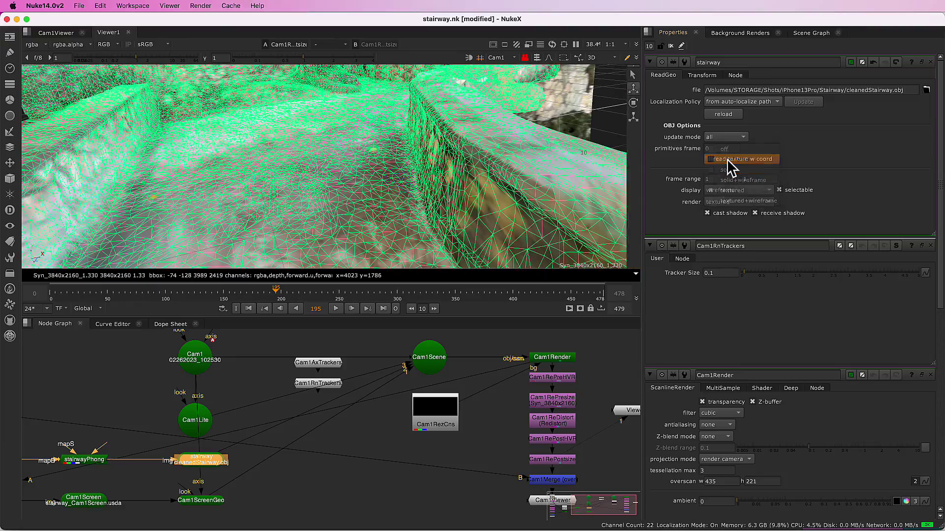
click(155, 300)
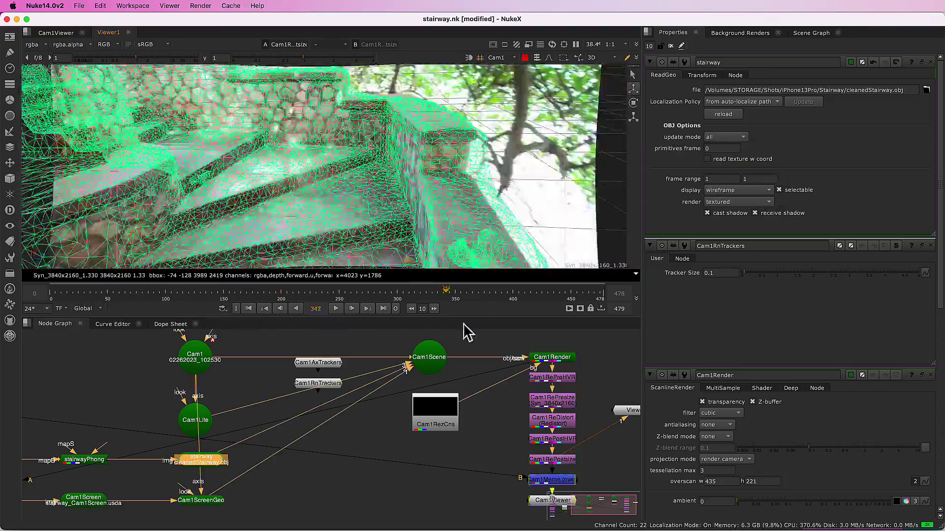
mouse_move(154, 299)
mouse_down()
mouse_move(611, 333)
mouse_move(43, 275)
mouse_up()
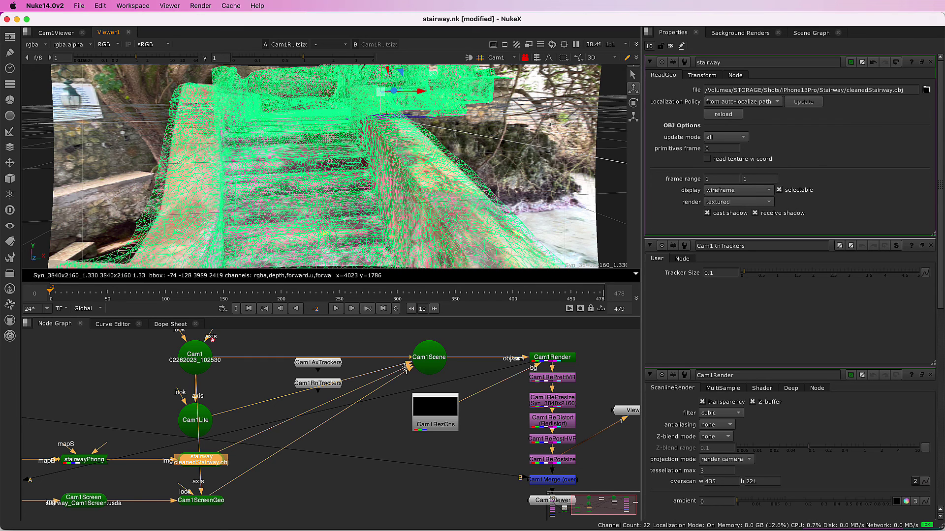
double_click(99, 505)
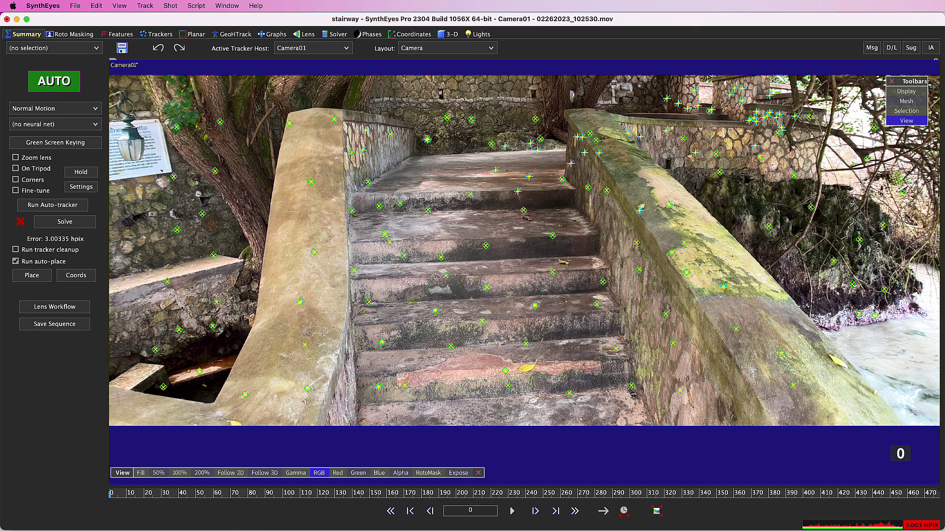
Run the Advanced Lens Workflow with Undistorted(1) single-pass output and apply it.
click(64, 317)
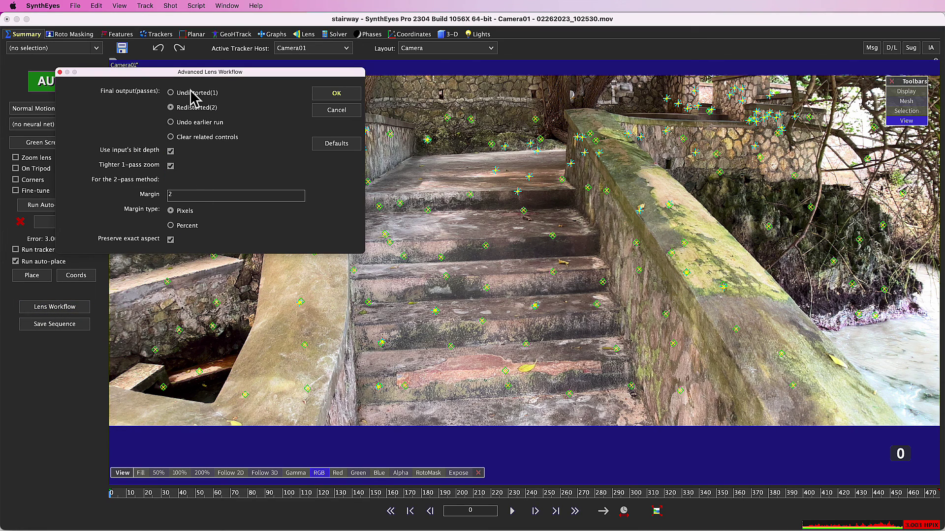
click(192, 95)
click(352, 102)
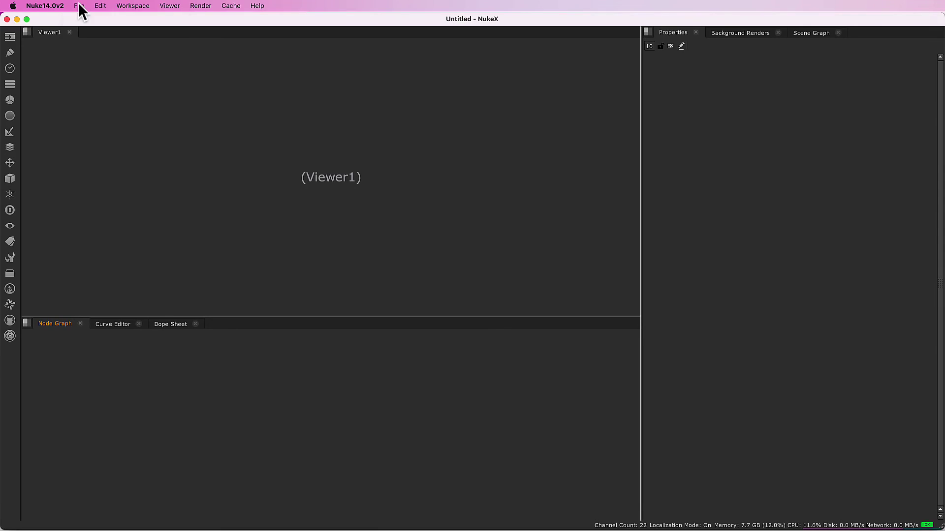
click(79, 5)
mouse_move(104, 53)
click(193, 43)
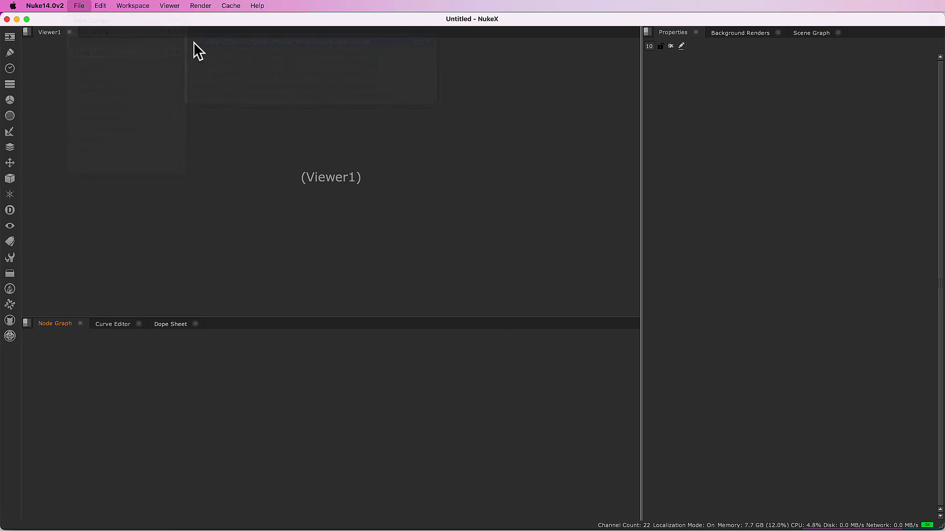
click(534, 284)
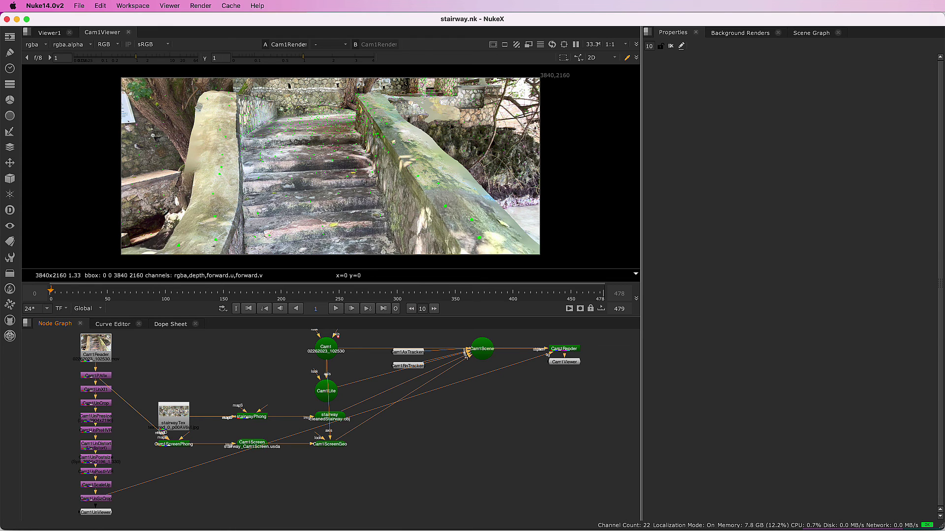
double_click(332, 418)
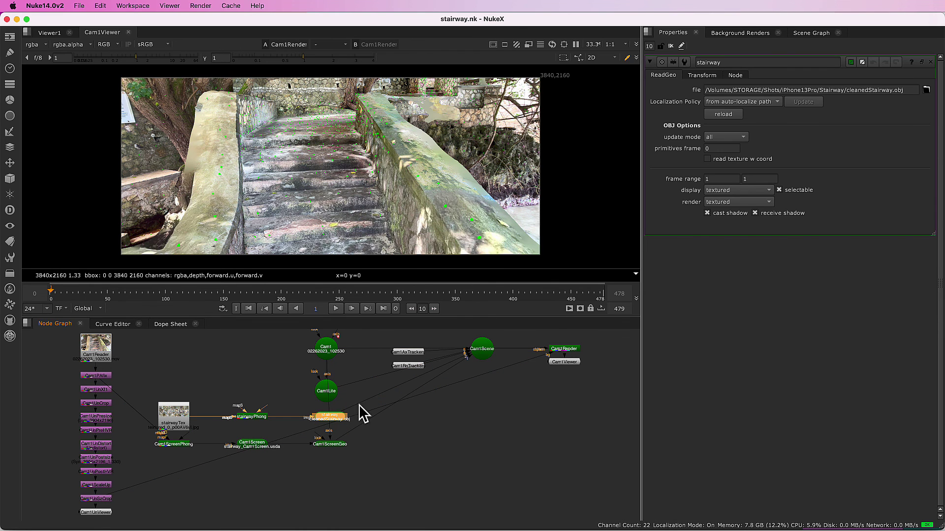
click(712, 202)
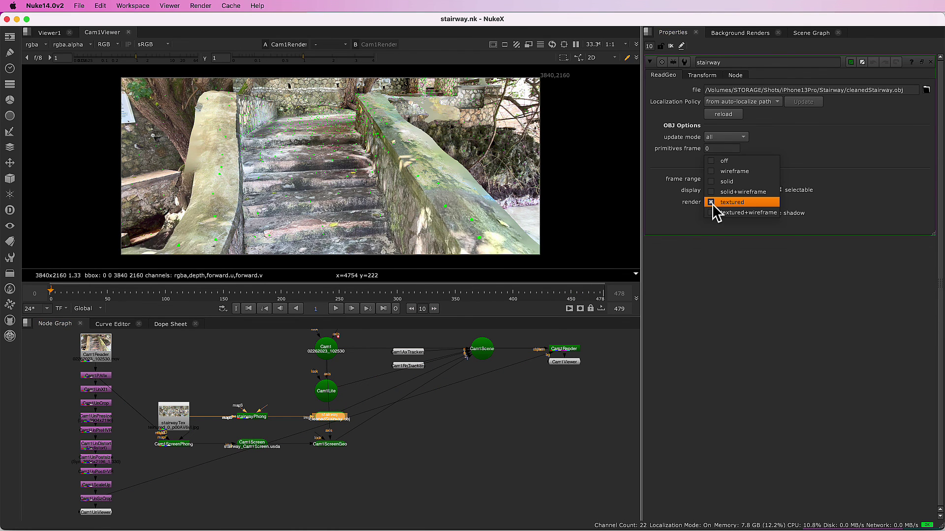
click(726, 172)
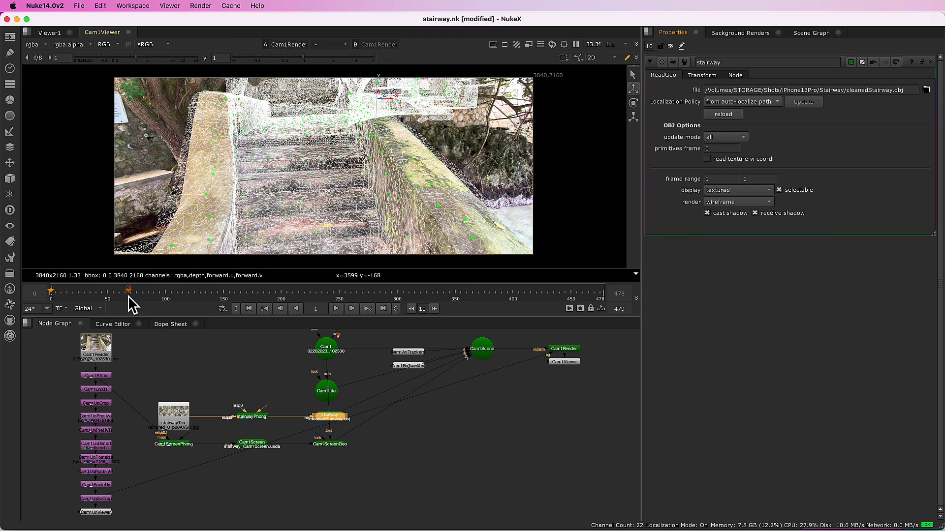
drag(128, 295, 183, 291)
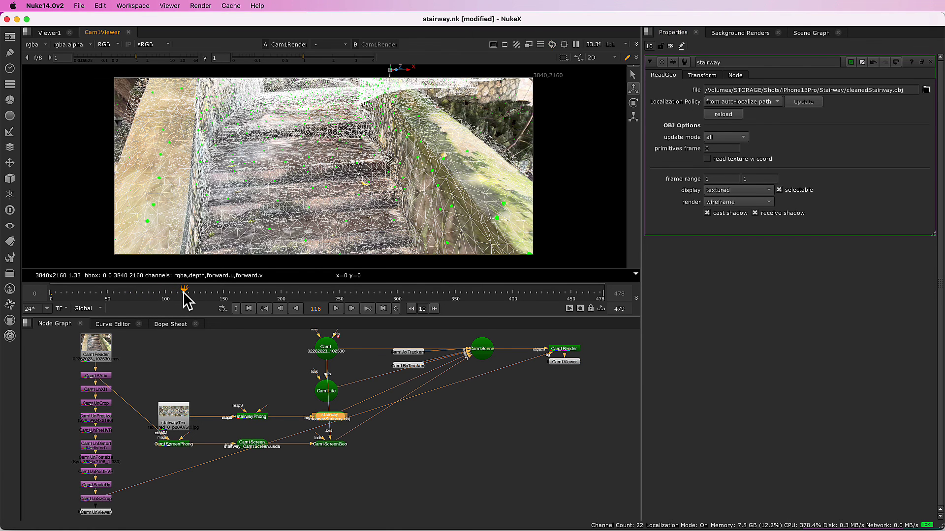
drag(184, 292, 255, 292)
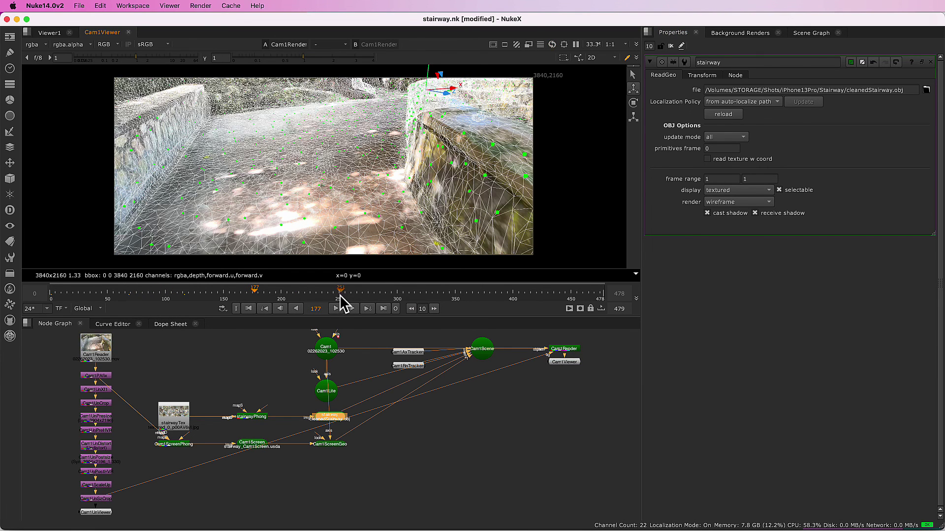
drag(334, 294, 423, 291)
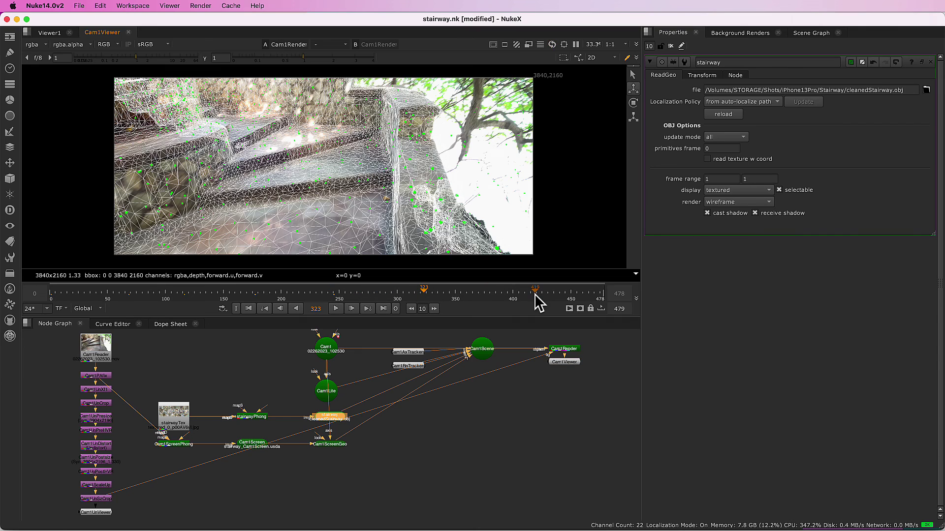
click(535, 293)
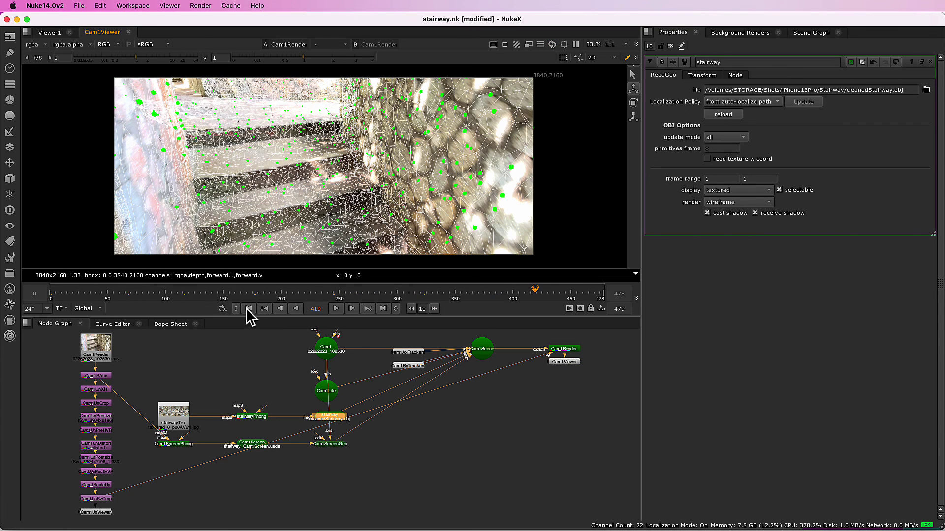
click(249, 309)
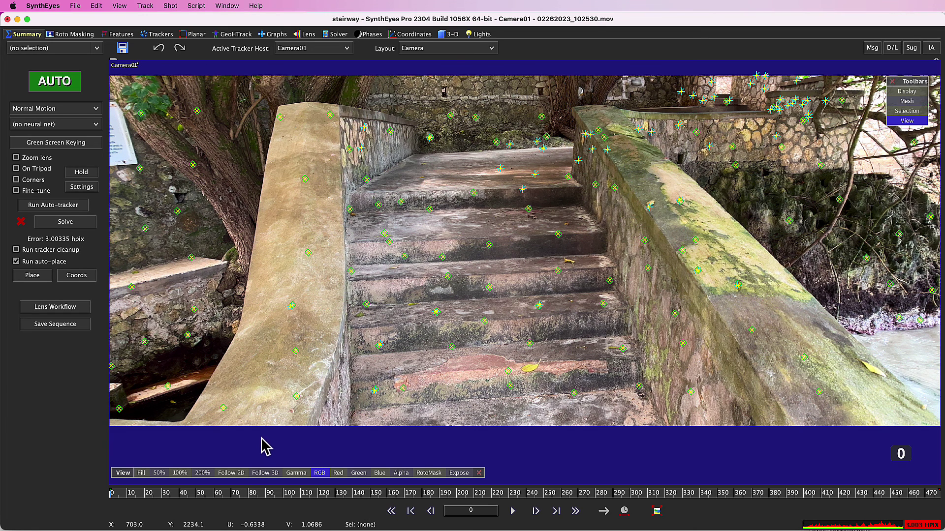
Undo back past the earlier lens workflow and apply the Redistorted(2) two-pass workflow.
right_click(158, 52)
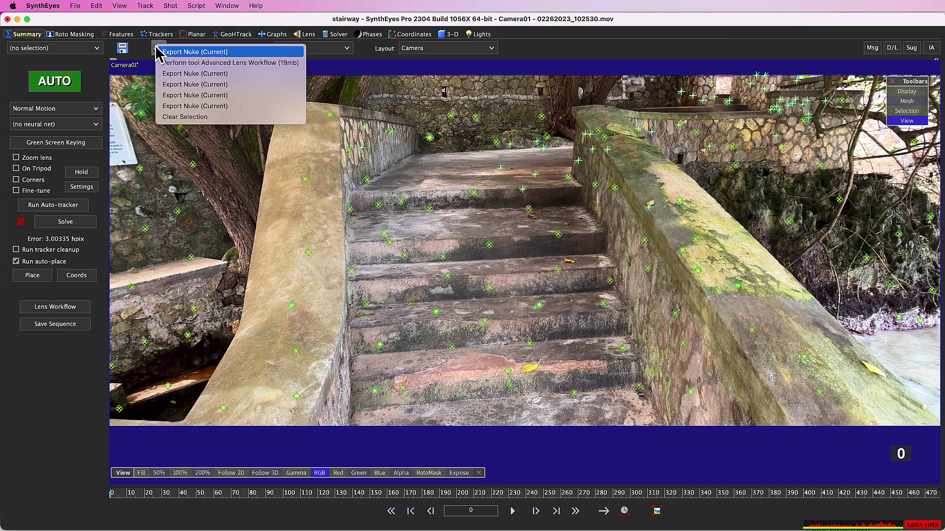
click(169, 66)
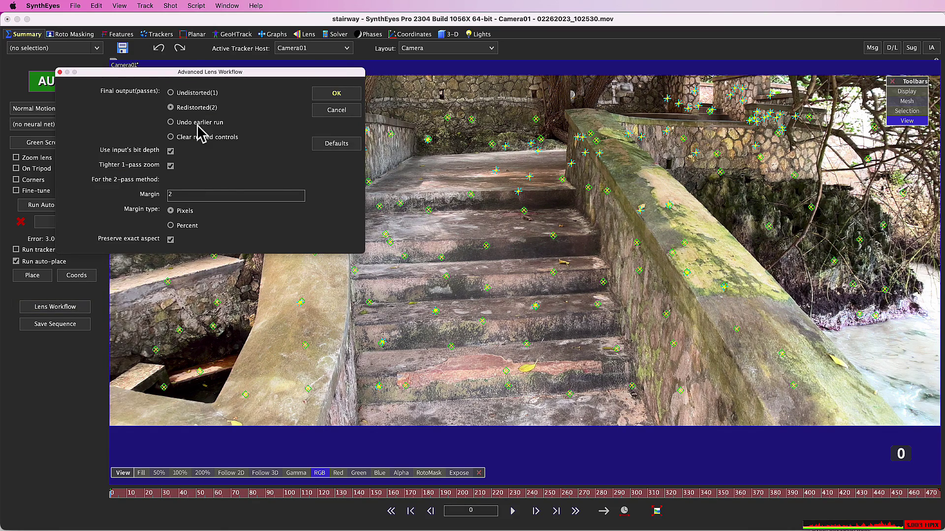
click(336, 96)
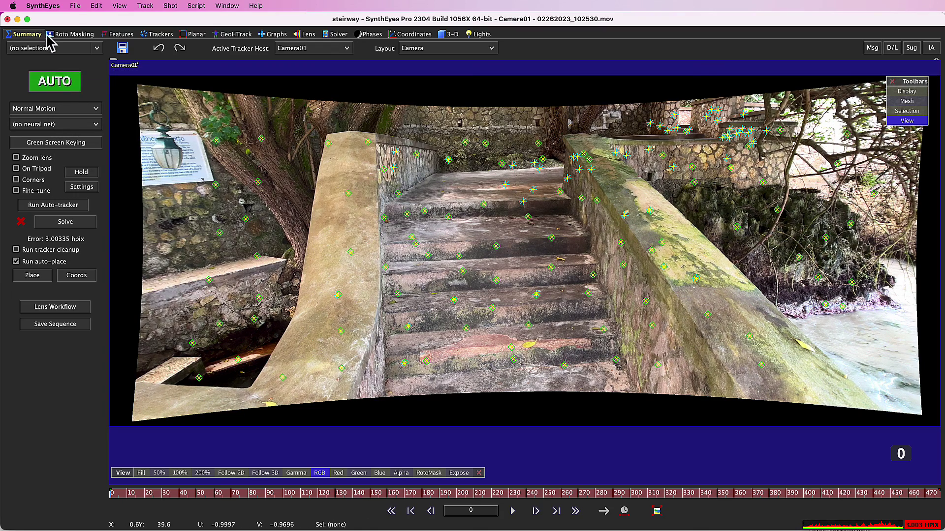
Start a Nuke (Current) export of the solve saved as stairway.nk.
click(75, 6)
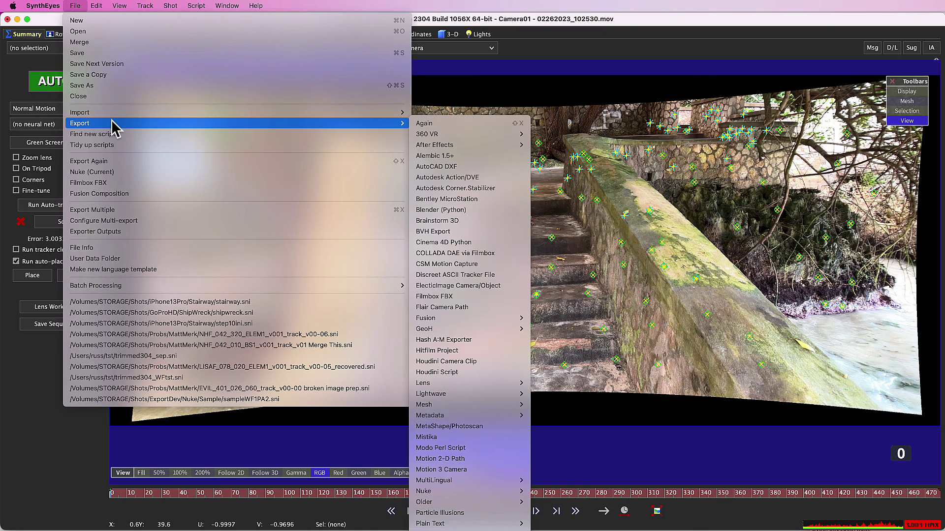
click(110, 175)
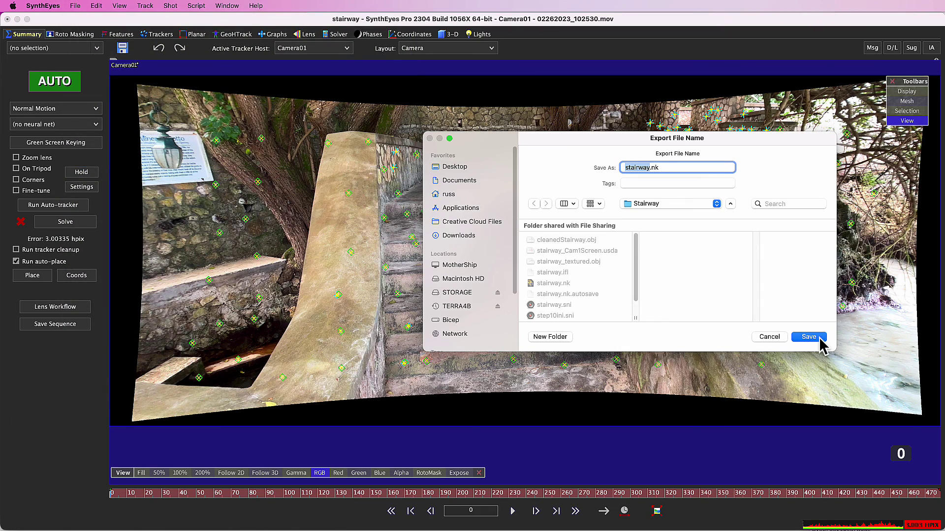
click(809, 339)
Replace stairway.nk, keep Export meshes as OBJ/USD on All non-imported, and confirm the Nuke export settings.
click(654, 298)
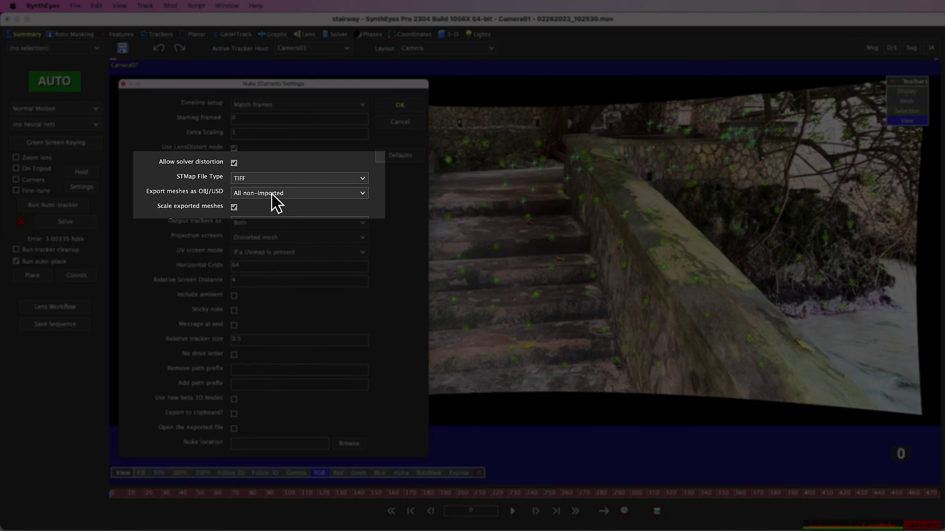
click(272, 194)
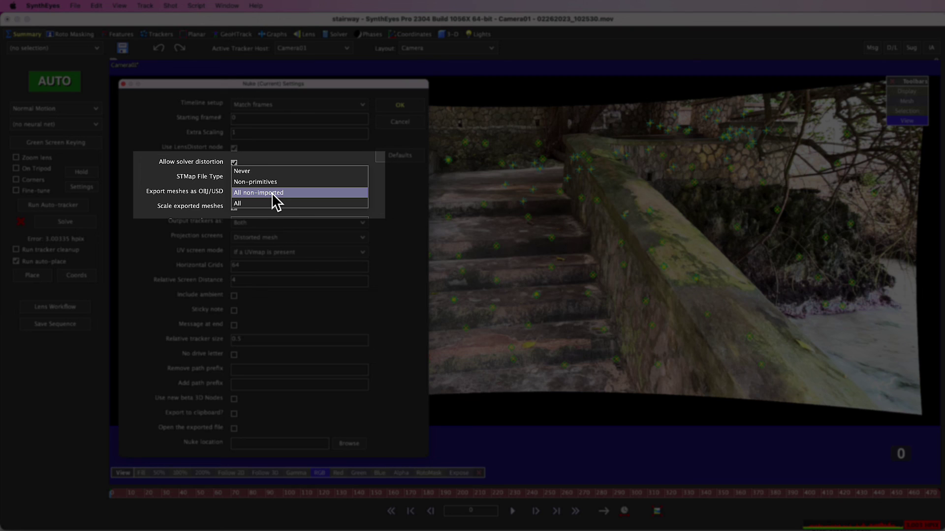
click(395, 192)
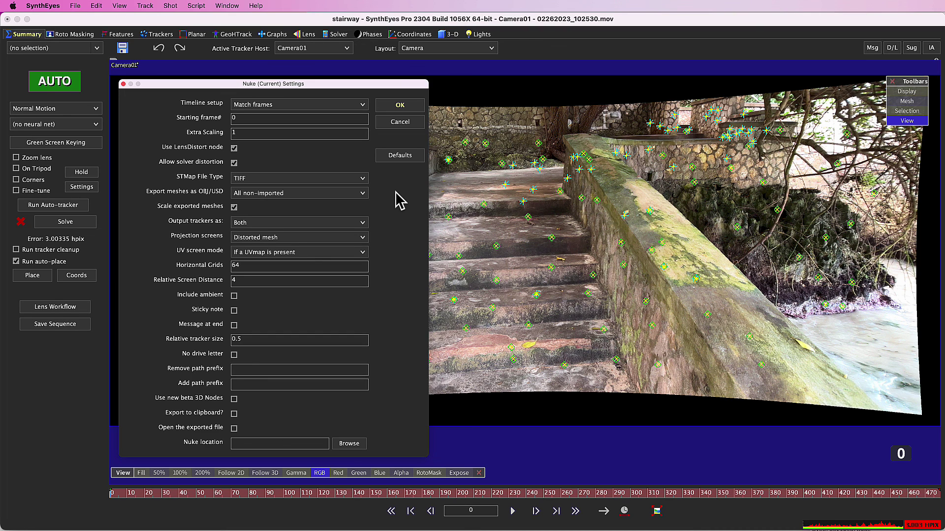
click(197, 6)
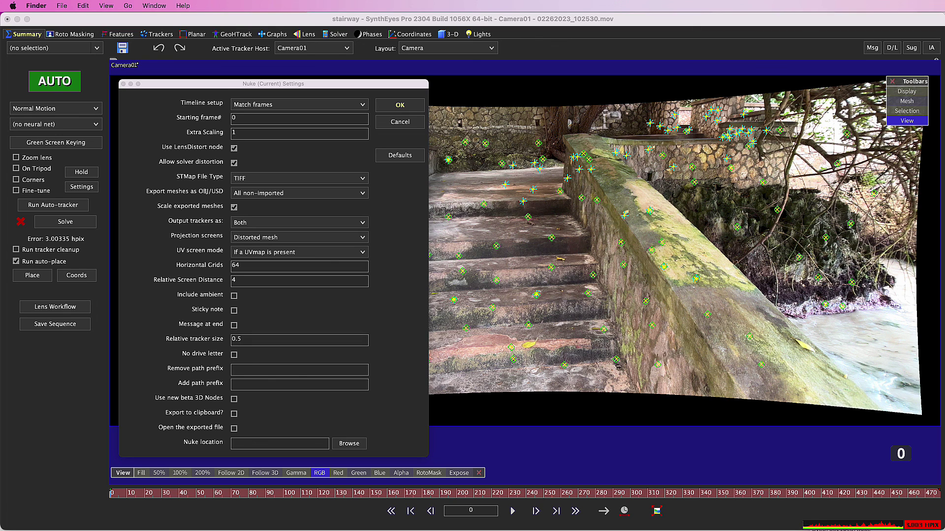
click(386, 105)
Write the Nuke script, then detach the Cam1AxTrackers and Cam1RnTrackers groups from Cam1Scene.
click(385, 109)
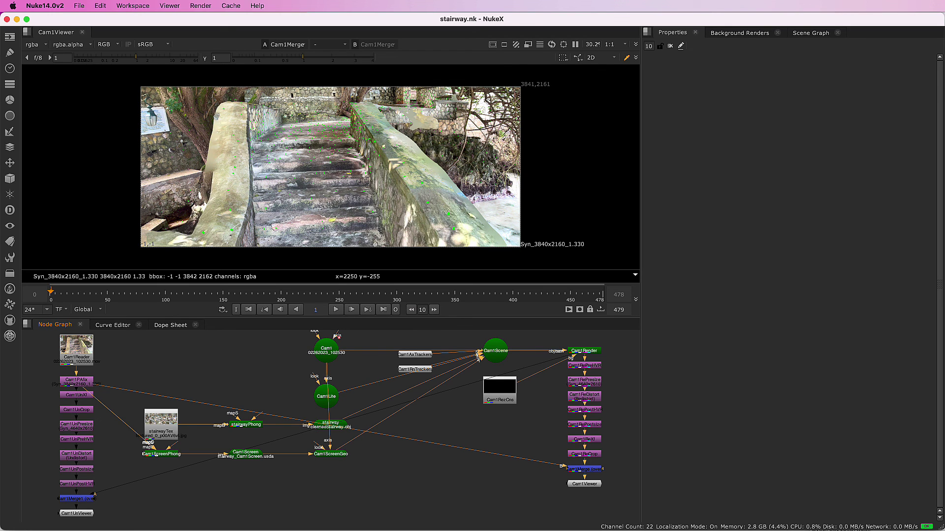
scroll(459, 356, up, 4)
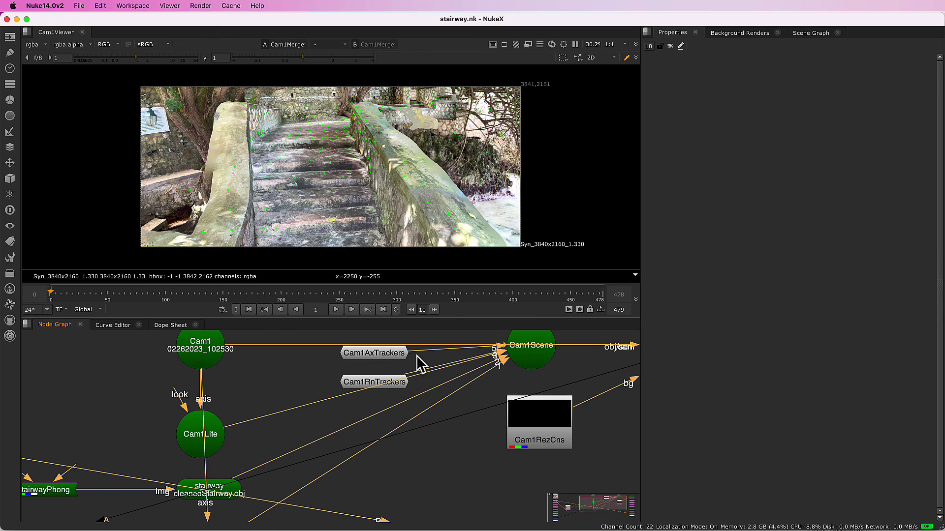
drag(413, 353, 417, 362)
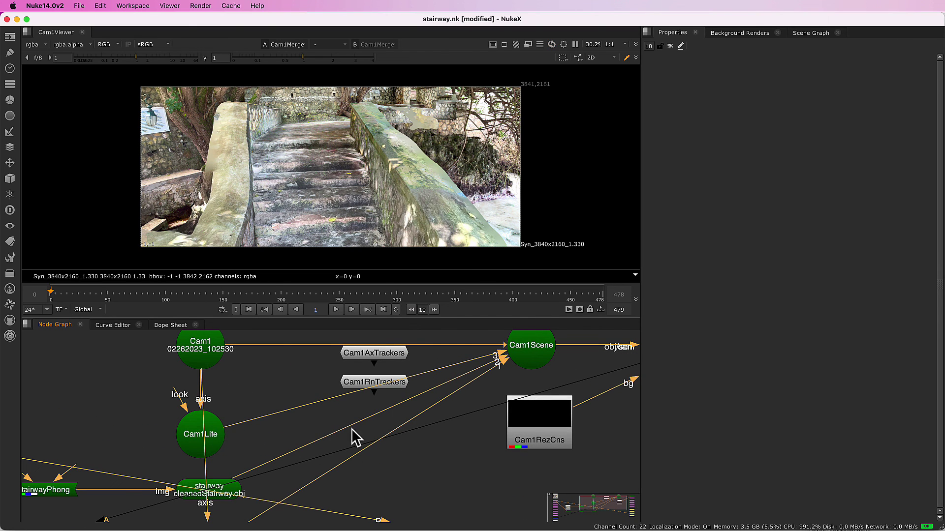
Set the stairway ReadGeo mesh to wireframe display and wireframe render, checking fit at frame 161.
double_click(238, 489)
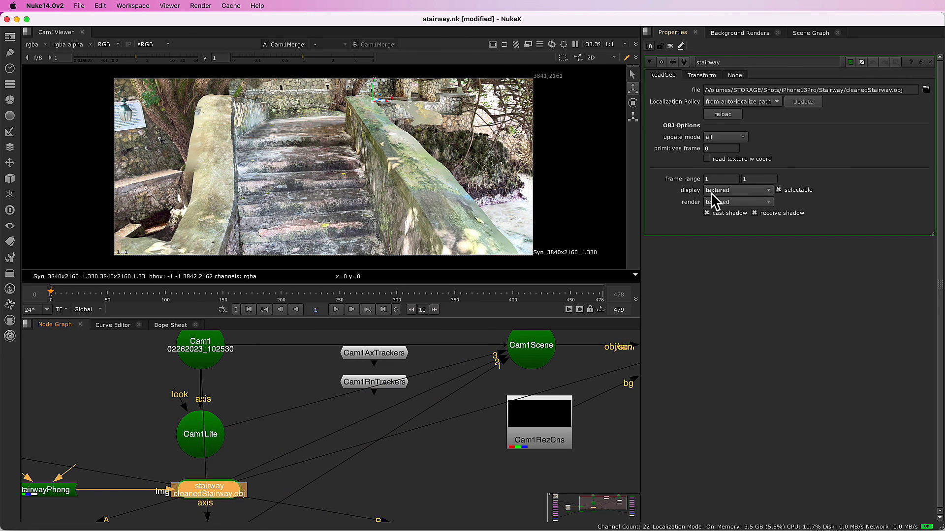
click(714, 190)
click(729, 158)
click(734, 201)
click(733, 168)
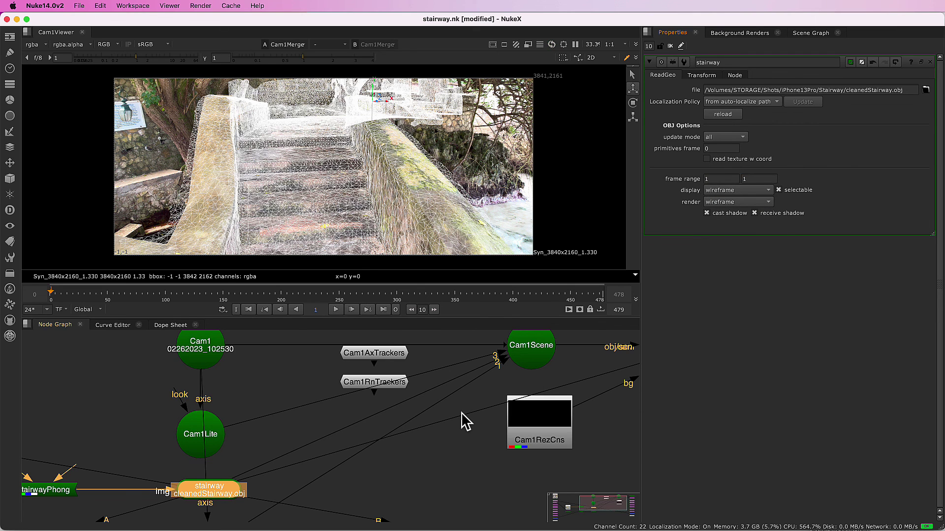
scroll(462, 412, down, 2)
mouse_move(168, 299)
mouse_down()
mouse_move(137, 297)
mouse_move(235, 298)
mouse_up()
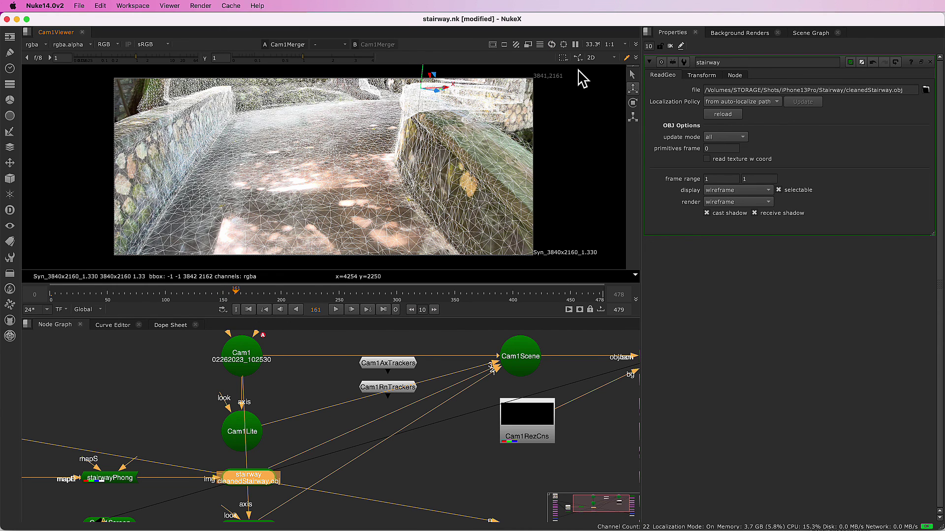
Switch the Viewer from 2D to 3D mode.
click(602, 58)
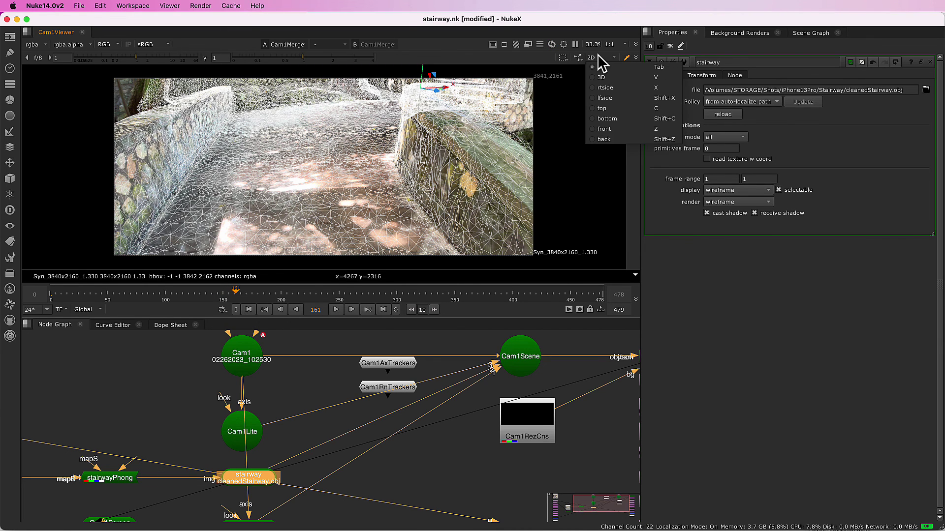
click(606, 78)
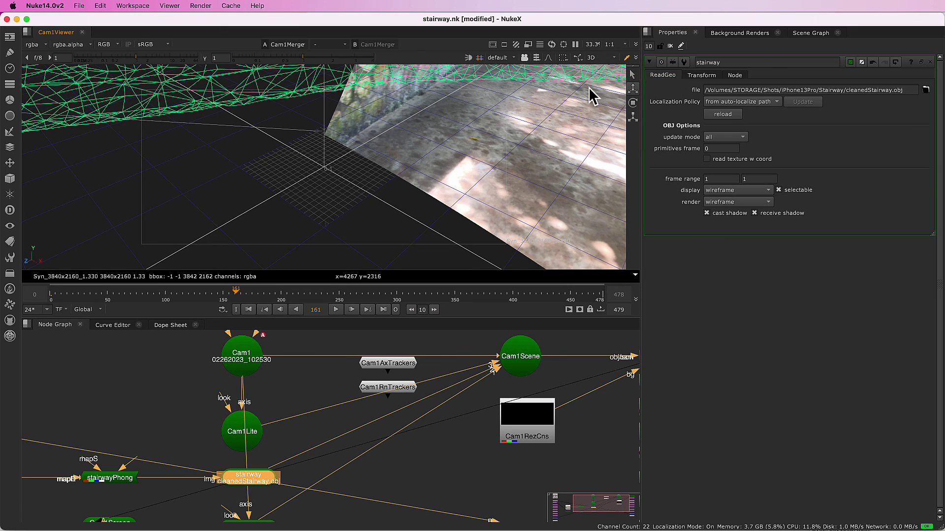
Lock the 3D Viewer to solved camera Cam1 and scrub back to the first frame to watch the mesh track.
click(507, 58)
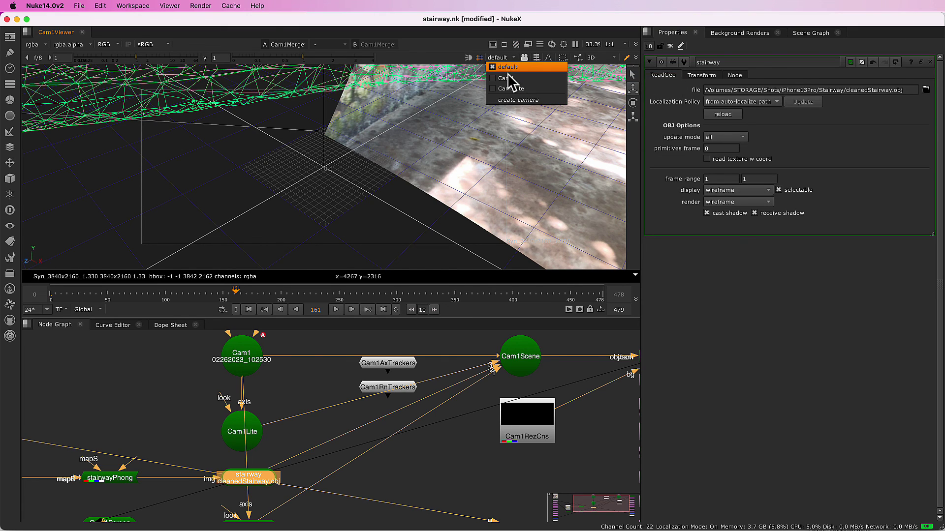
click(507, 75)
click(524, 59)
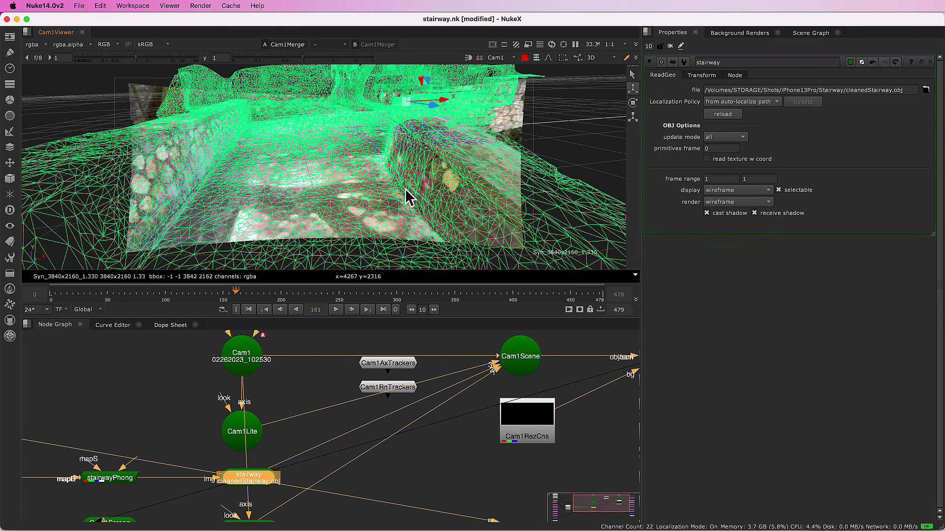
mouse_move(169, 300)
mouse_down()
mouse_move(170, 309)
mouse_move(416, 339)
mouse_move(47, 304)
mouse_up()
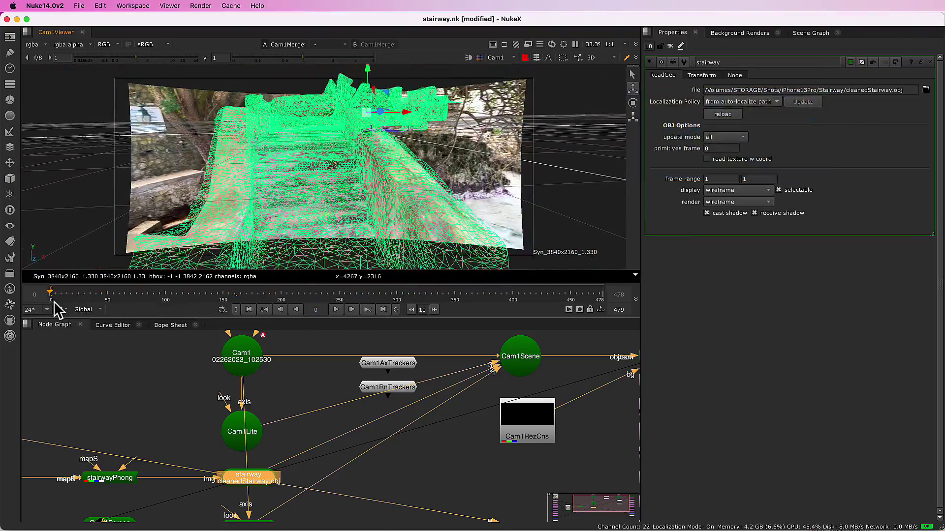
scroll(347, 376, down, 3)
scroll(345, 376, down, 3)
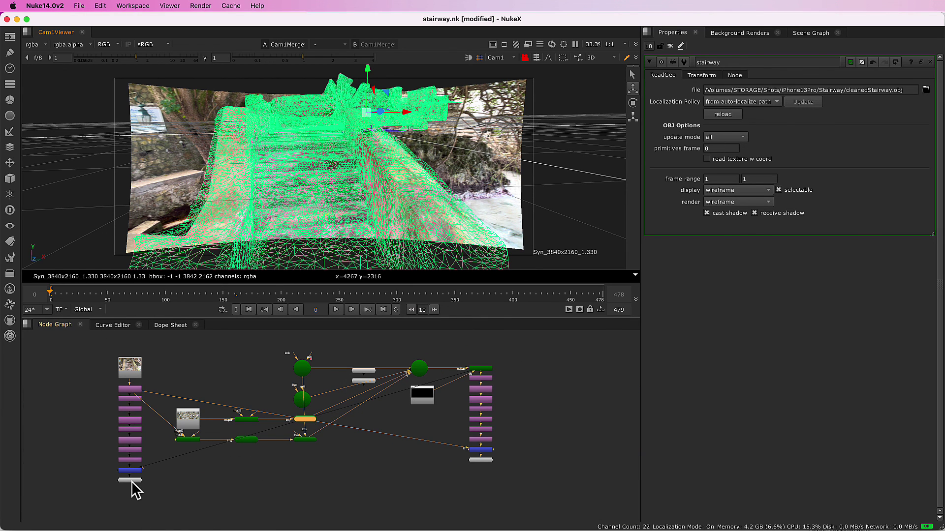